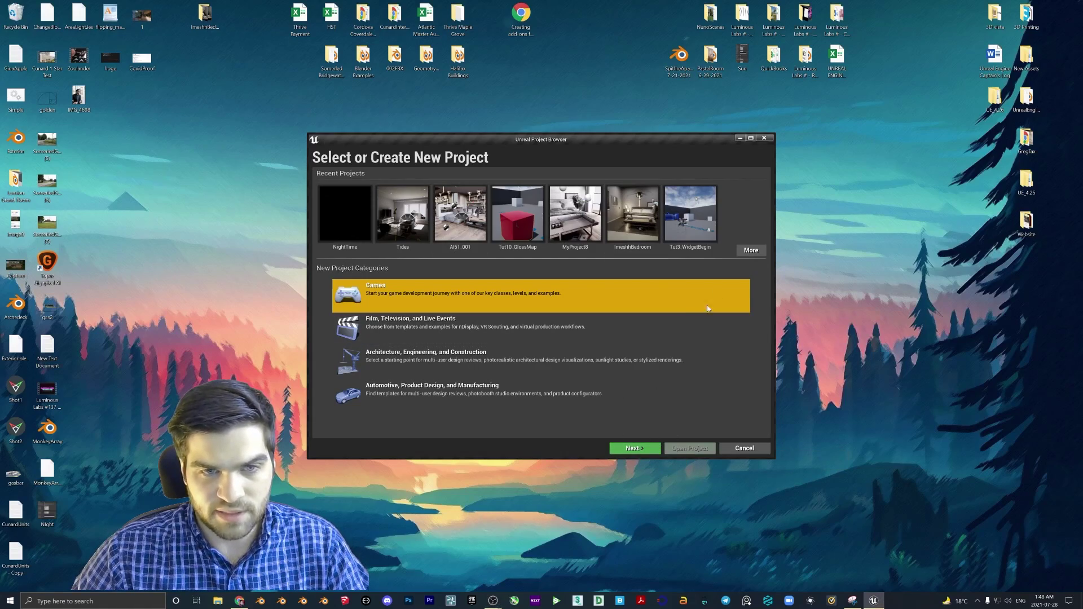
Choose the Blank template and name the new project Tut11.
click(630, 448)
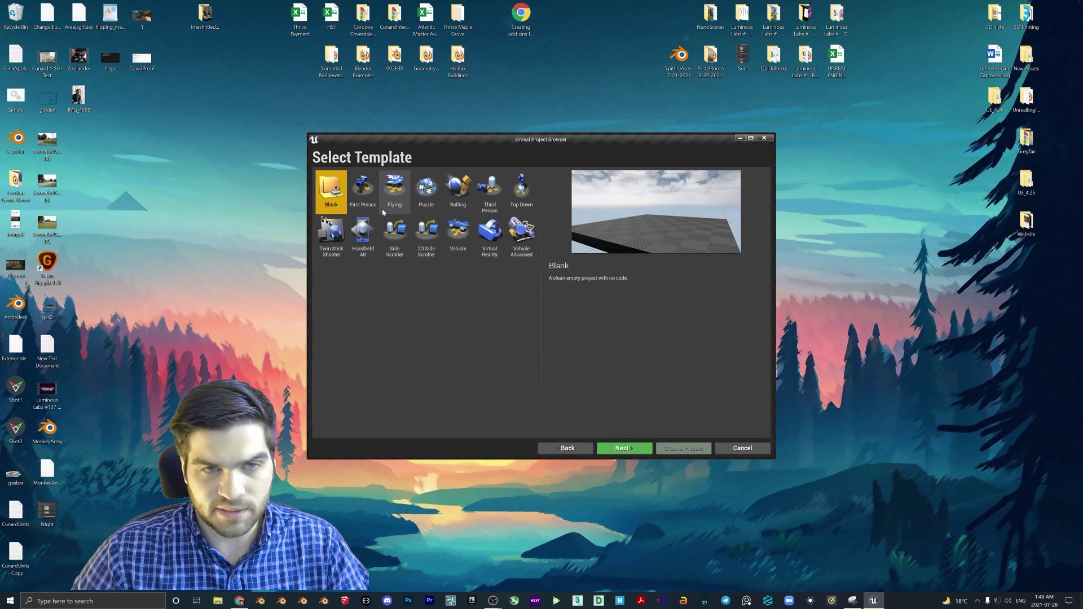
click(625, 447)
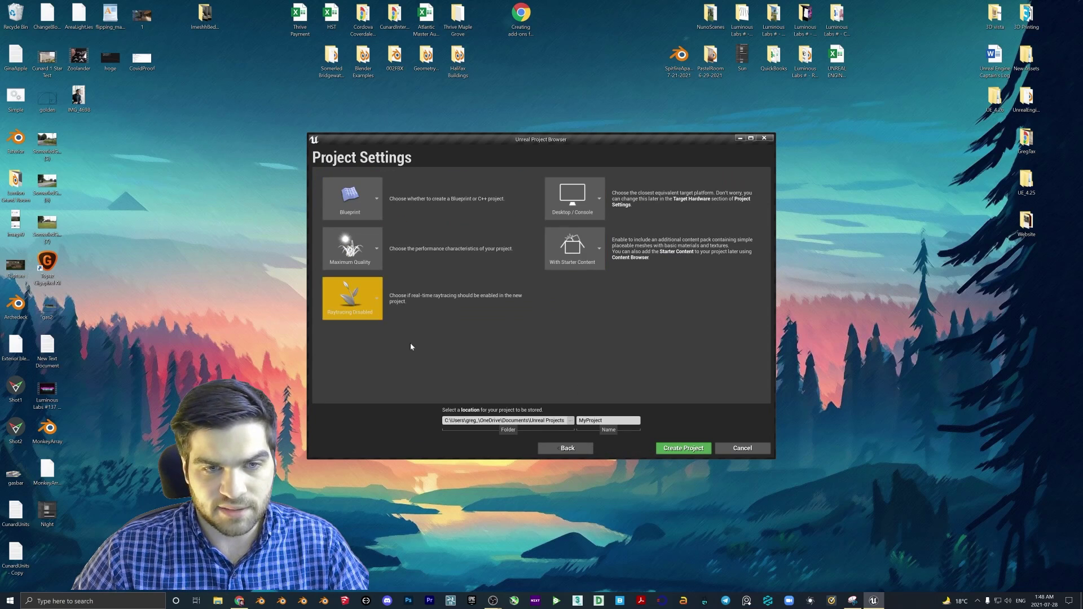
text(Tut)
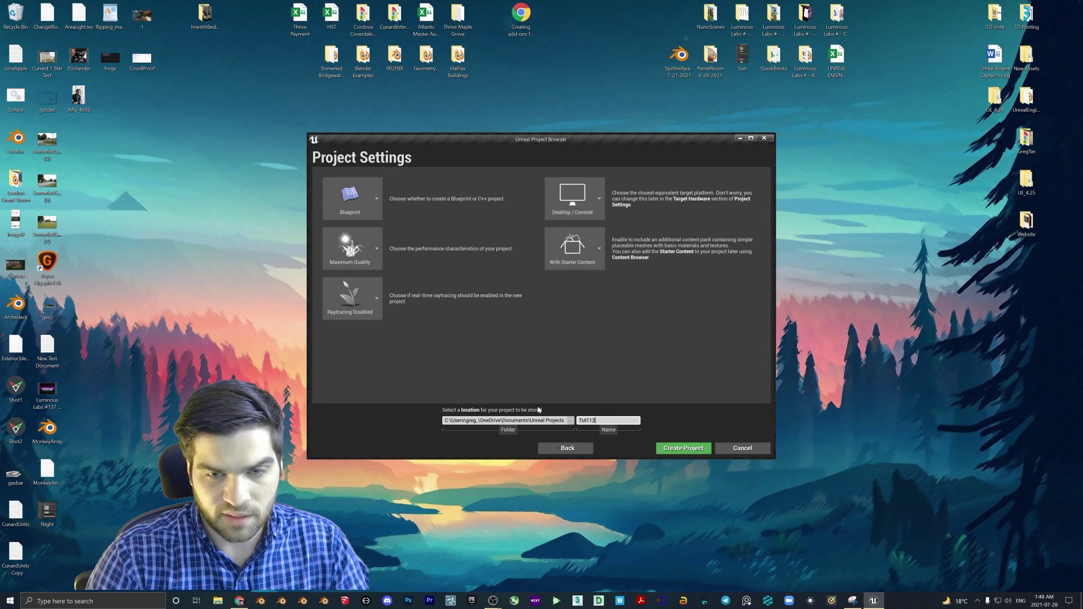
text(112)
key(BackSpace)
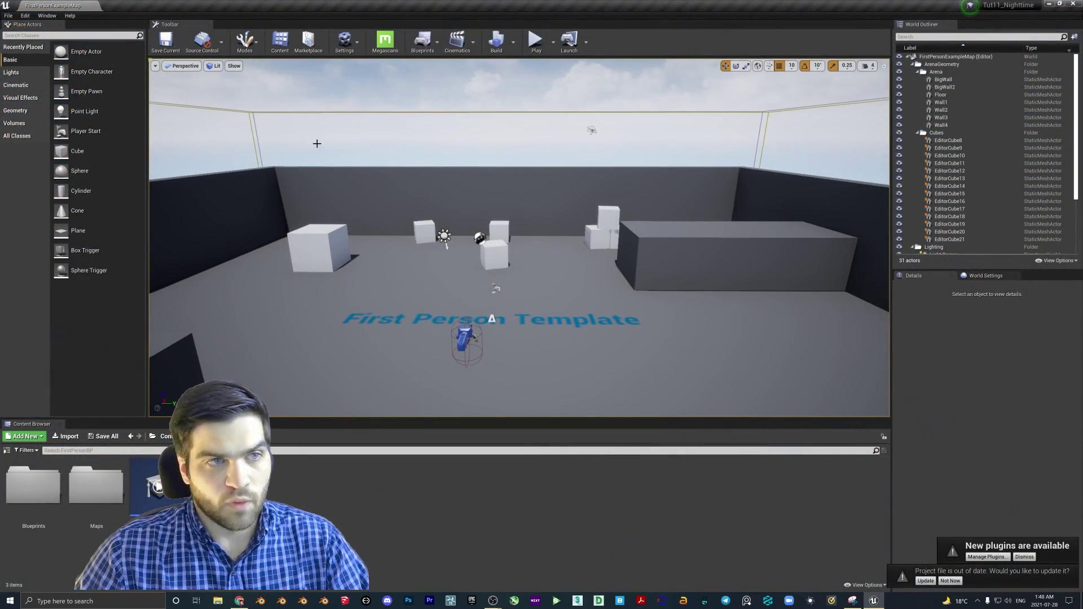
Create a new level from the Default template.
click(8, 16)
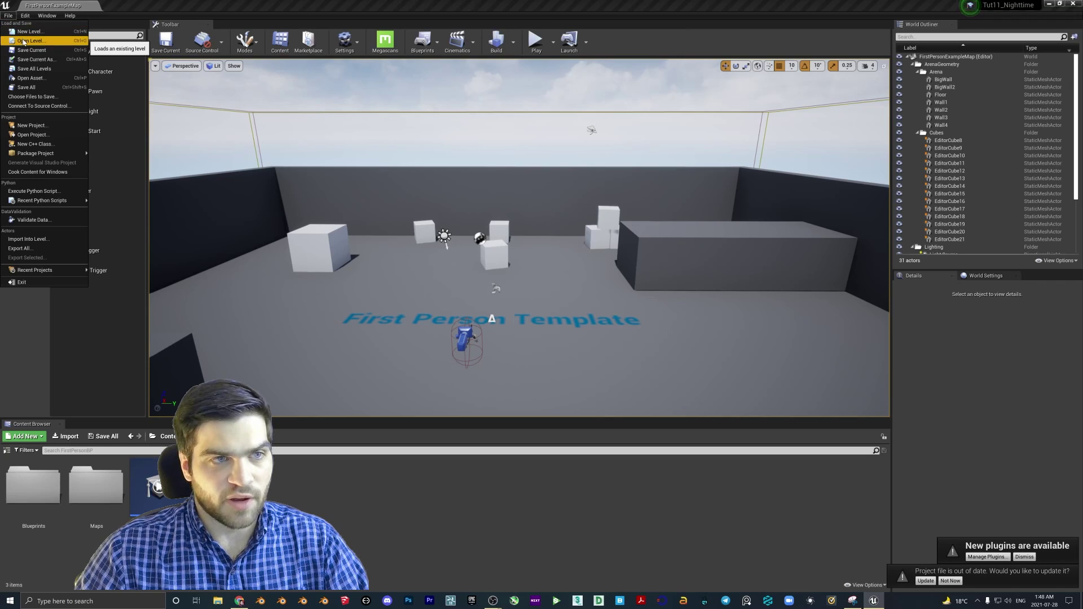
click(29, 31)
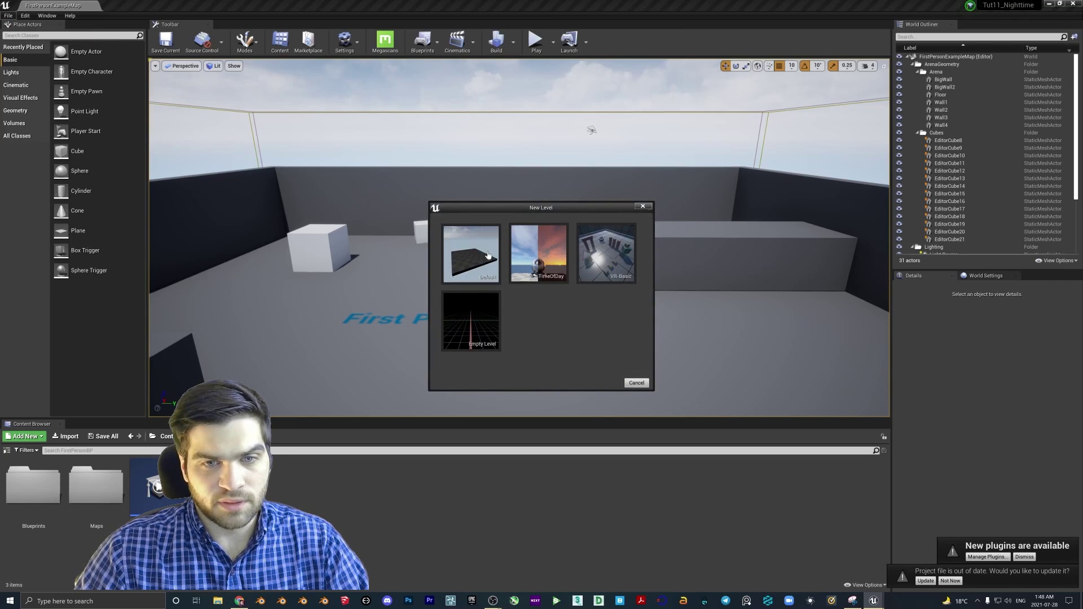
click(488, 255)
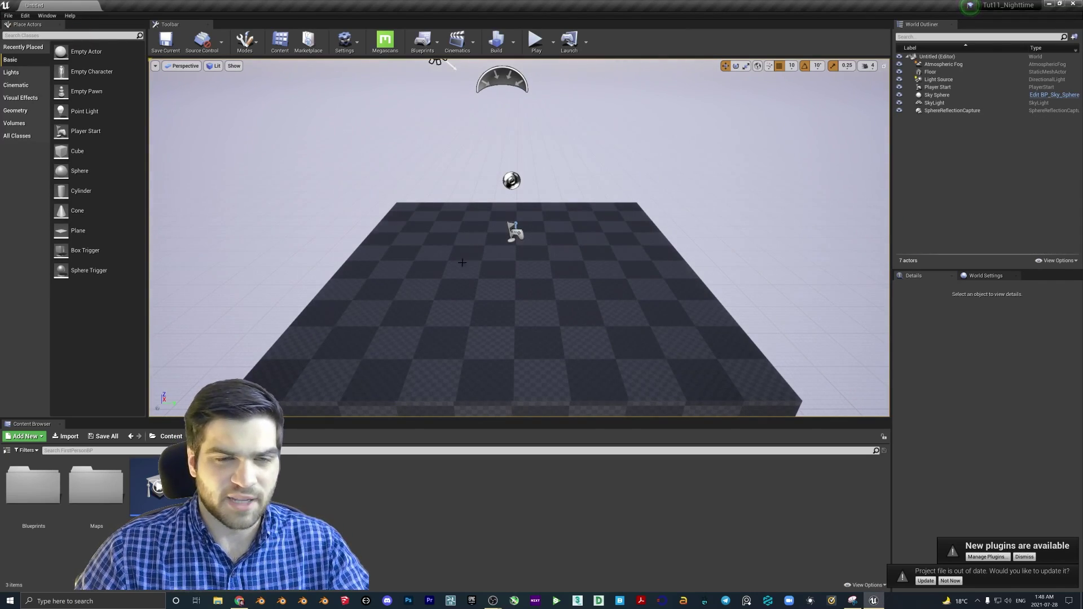
Delete the checkered floor and select the atmospheric fog actor.
click(571, 272)
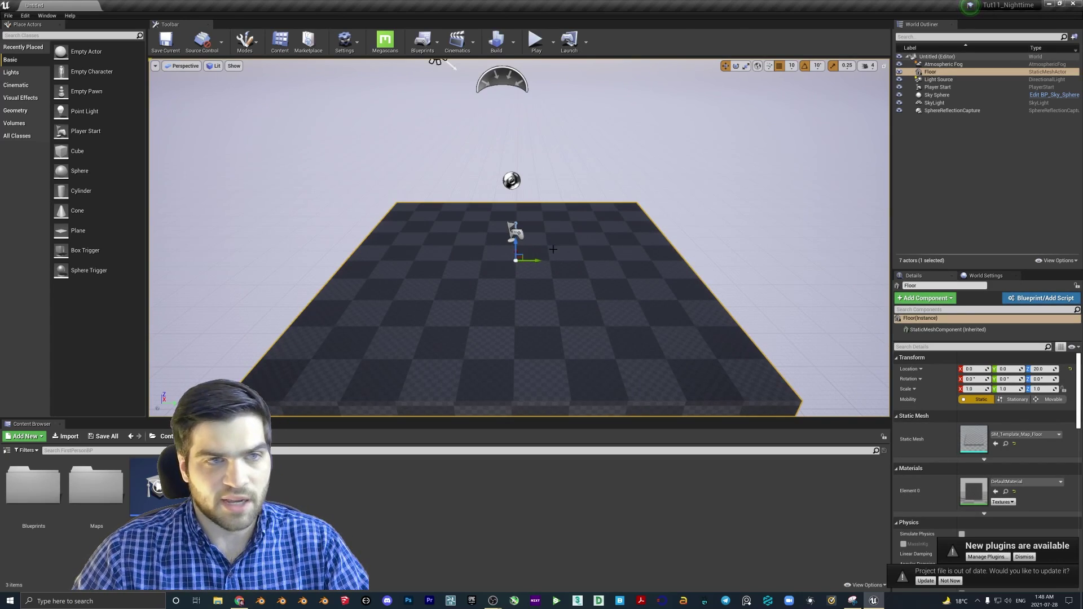
key(Delete)
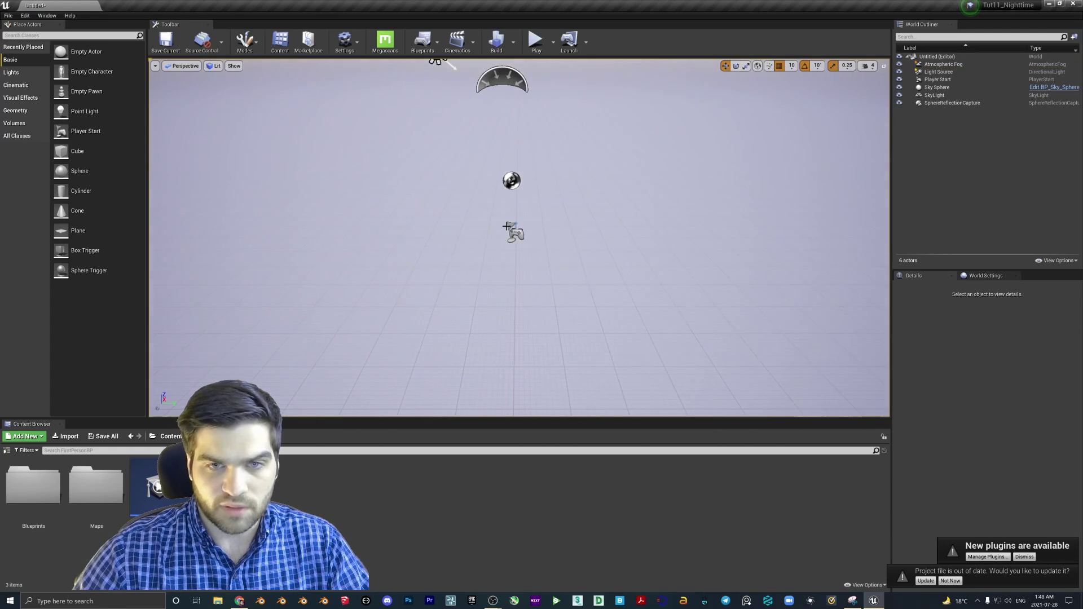
right_drag(541, 263, 544, 256)
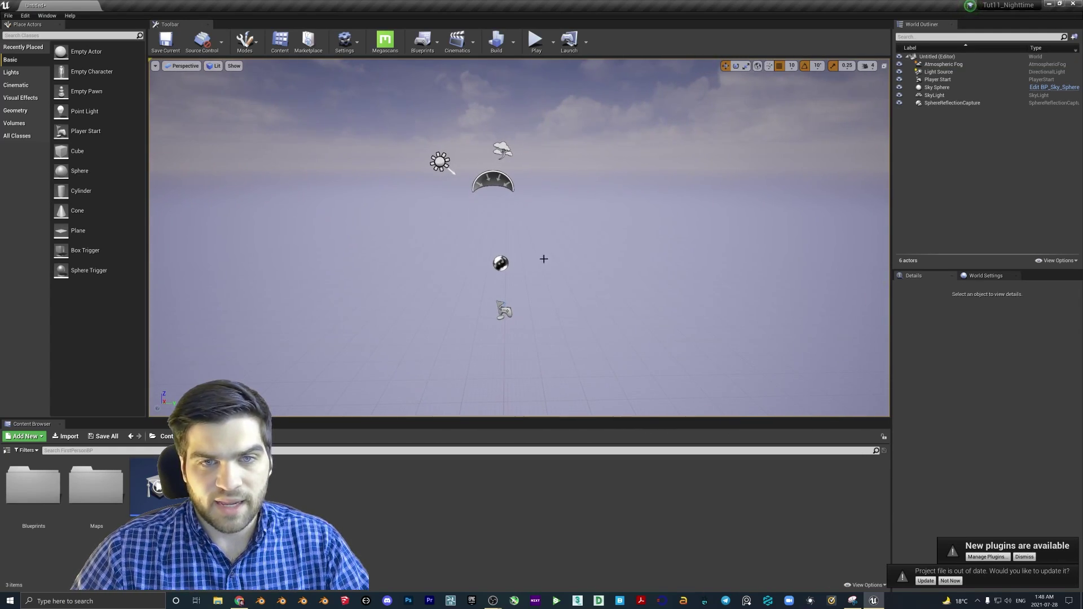
click(503, 150)
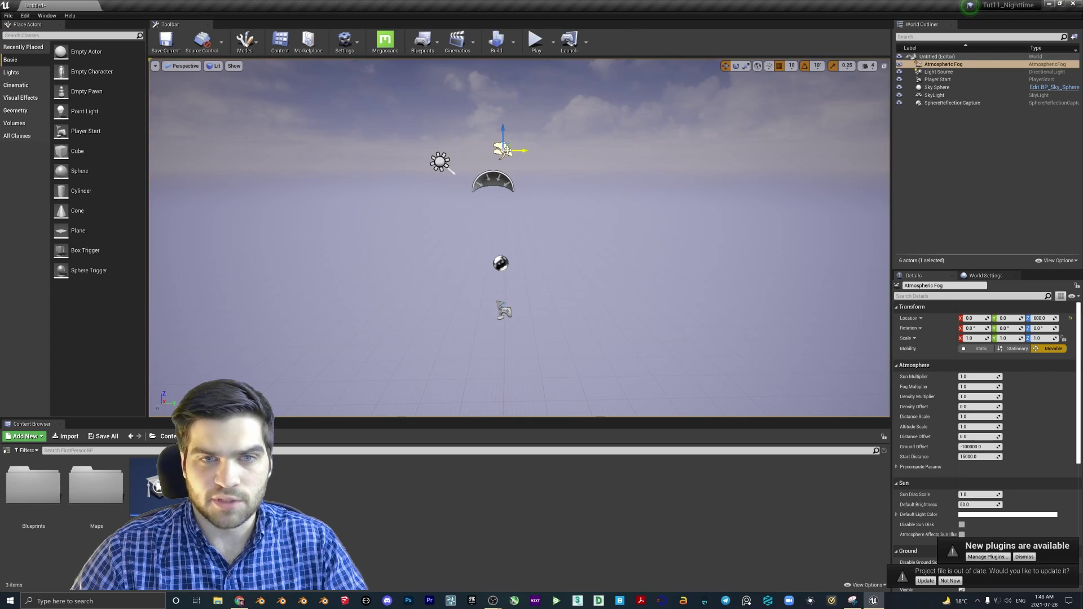
Delete the atmospheric fog and select the Sky Sphere.
key(Delete)
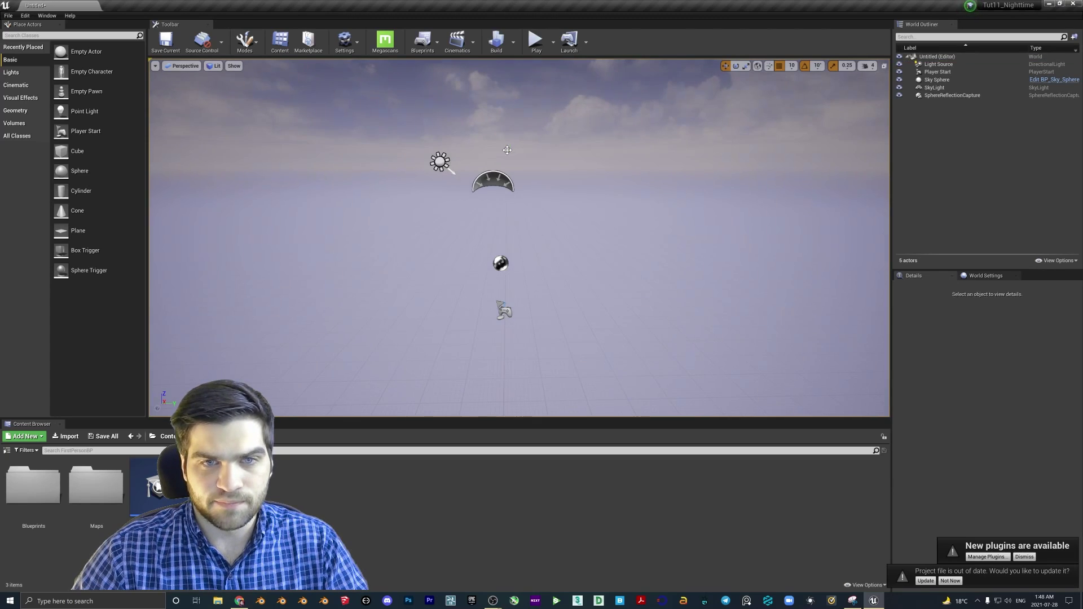
click(581, 154)
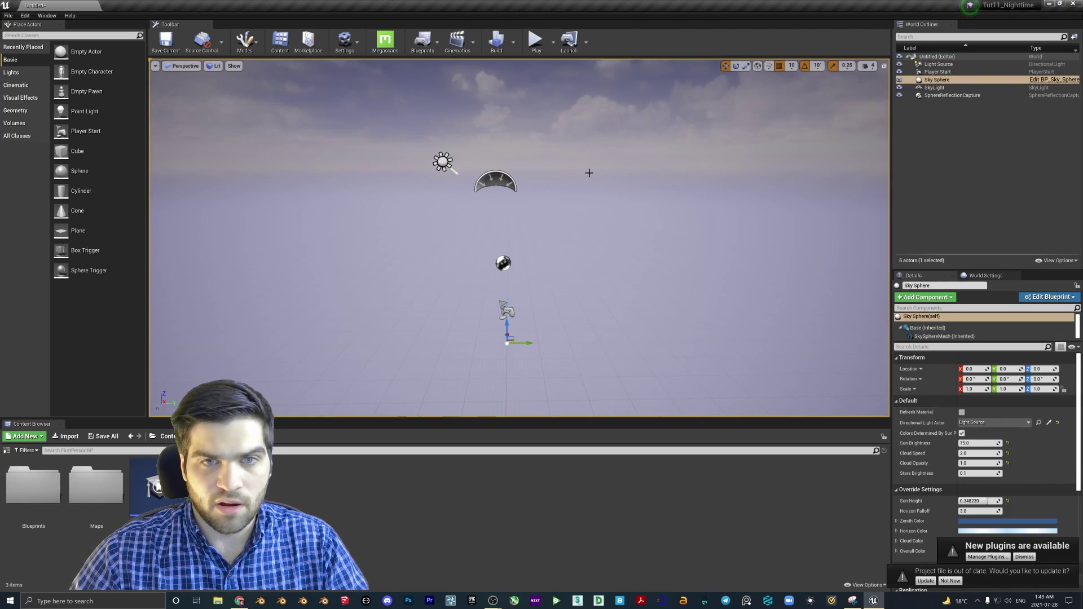
right_drag(589, 173, 558, 89)
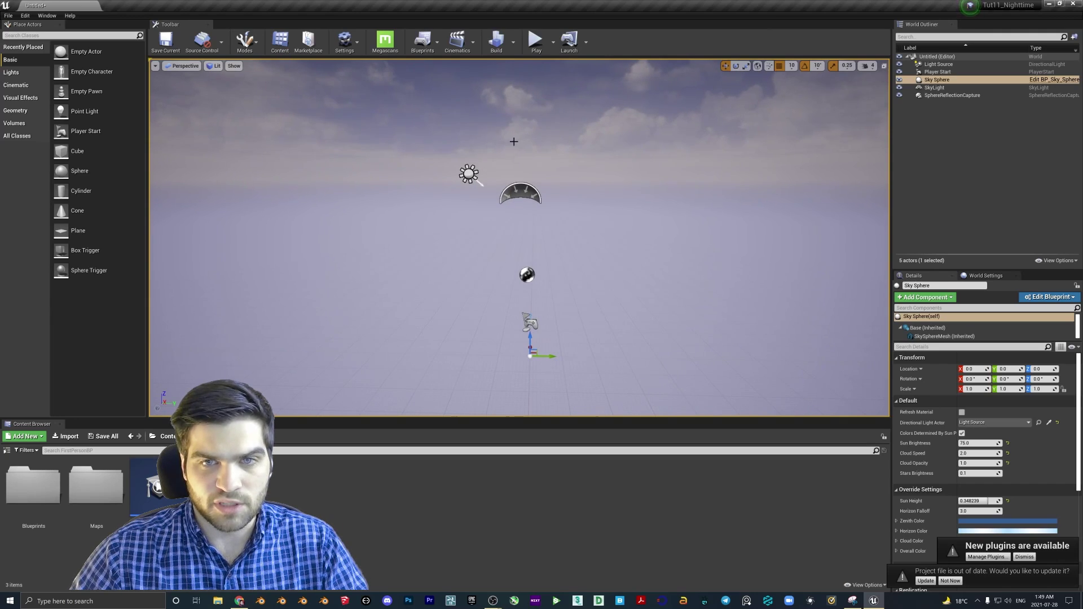
Set Directional Light Actor to Light Source and turn off Colors Determined By Sun Position.
click(985, 422)
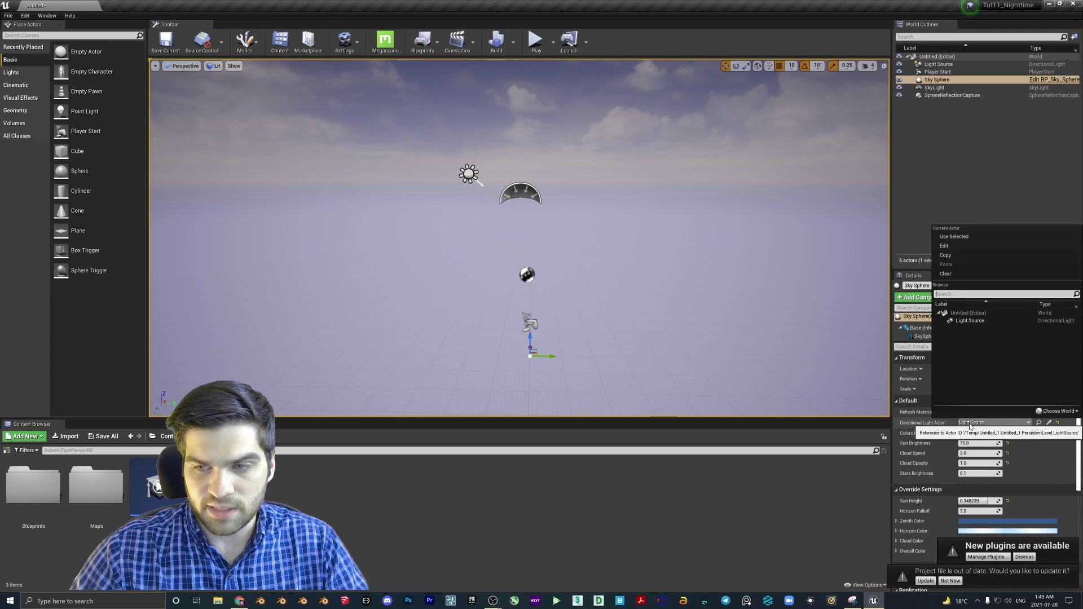
click(970, 322)
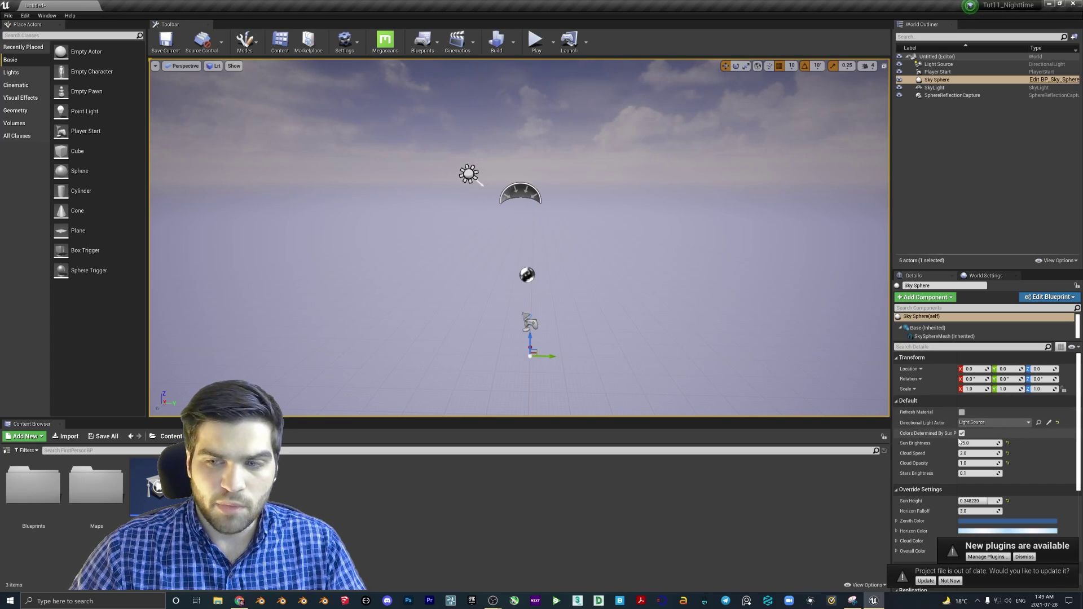
click(962, 433)
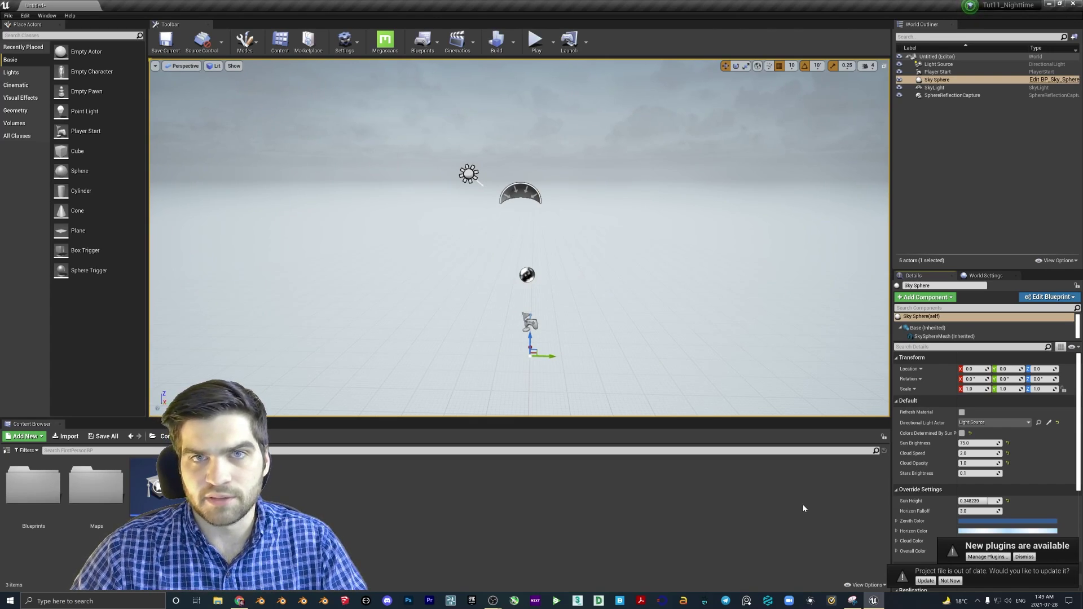
Enter Sun Brightness 1.1, Cloud Speed 0, Cloud Opacity 0 and Stars Brightness 4.0.
click(853, 601)
click(977, 443)
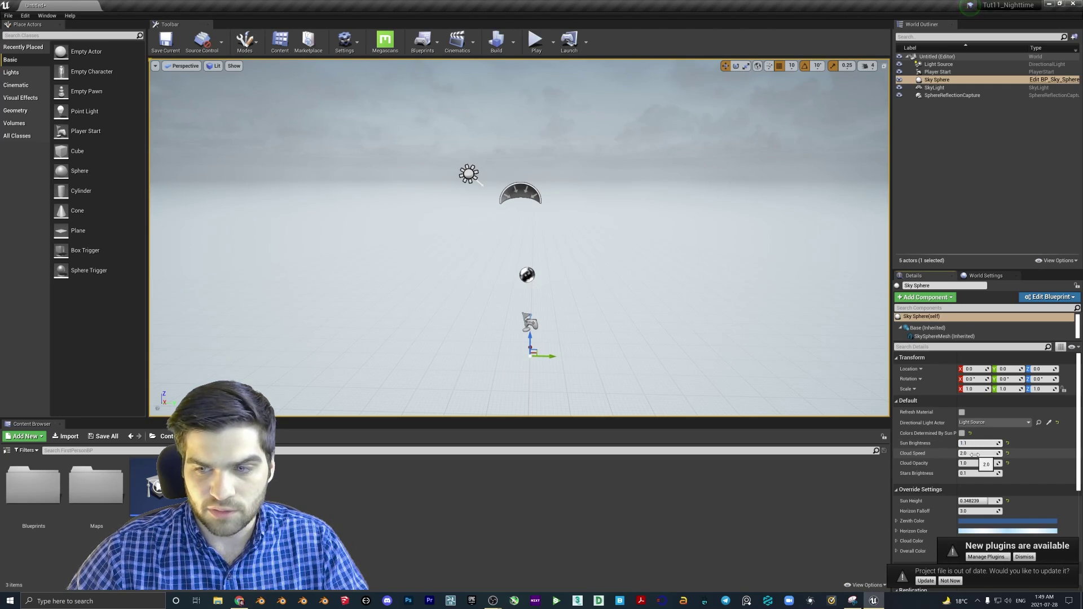
click(975, 453)
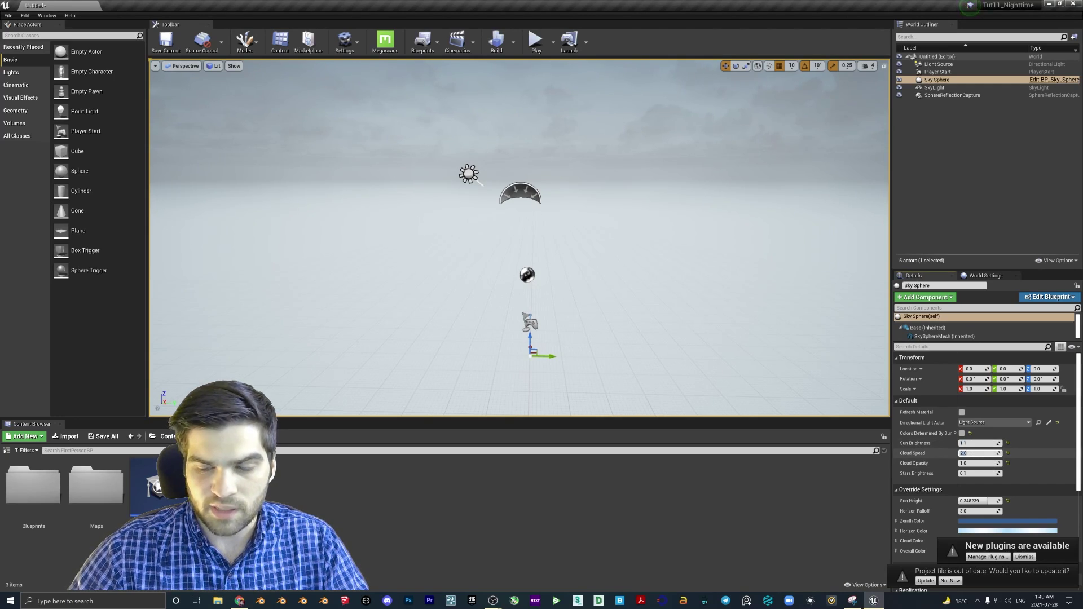
text(0)
key(Tab)
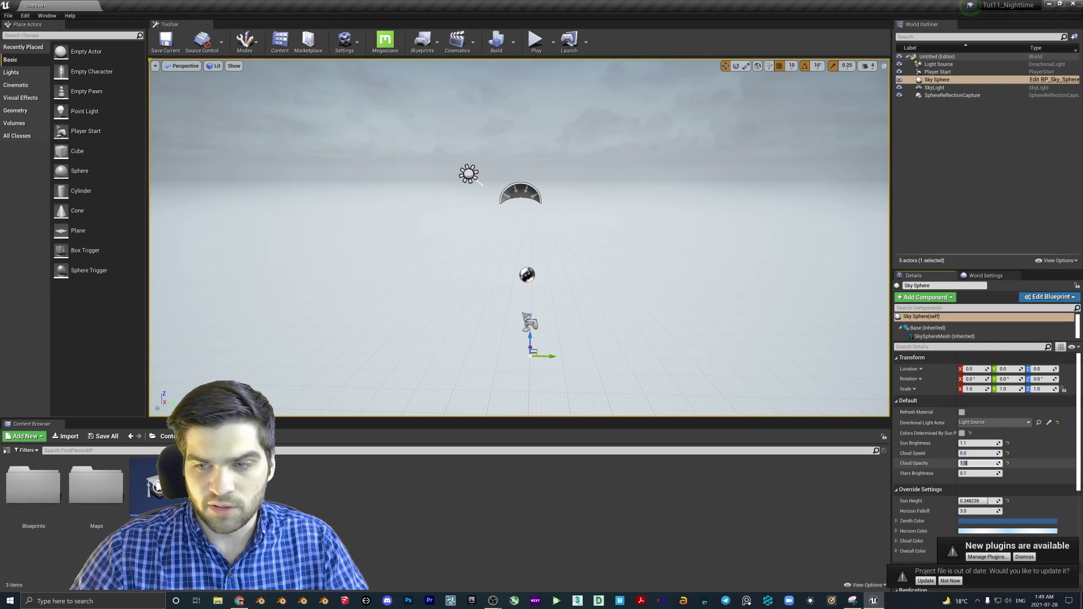
text(0)
key(Tab)
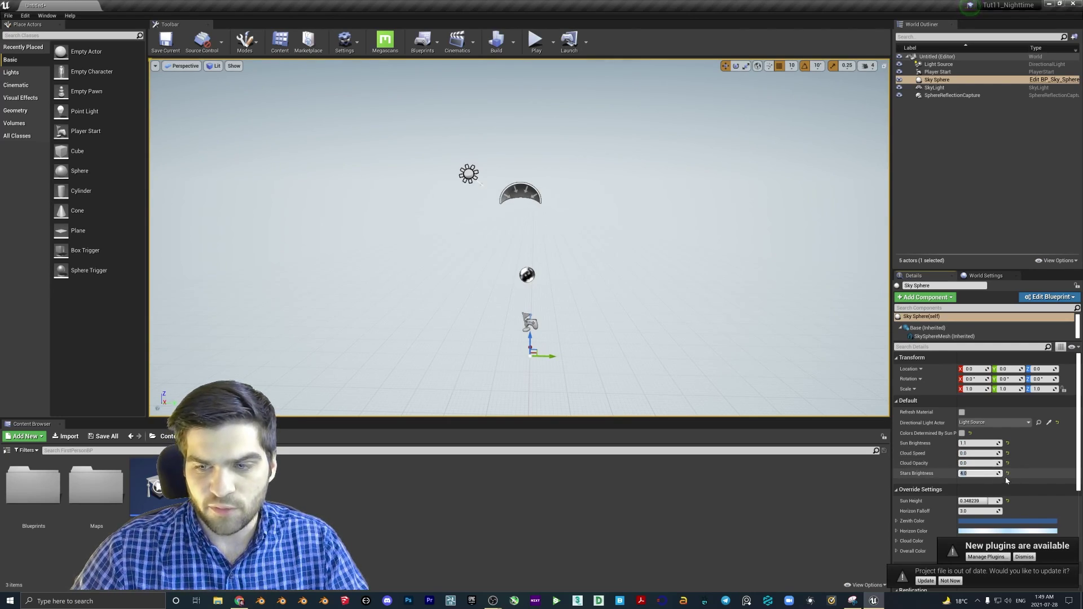
key(Return)
scroll(982, 479, down, 1)
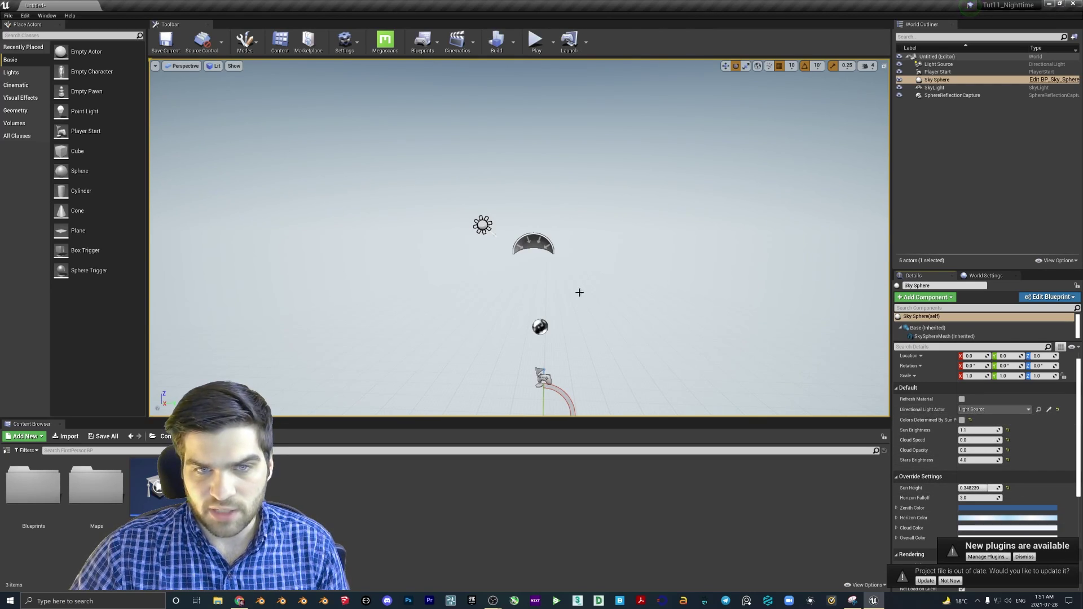
Rotate the Light Source's direction with the gizmo, then reselect the Sky Sphere.
click(481, 225)
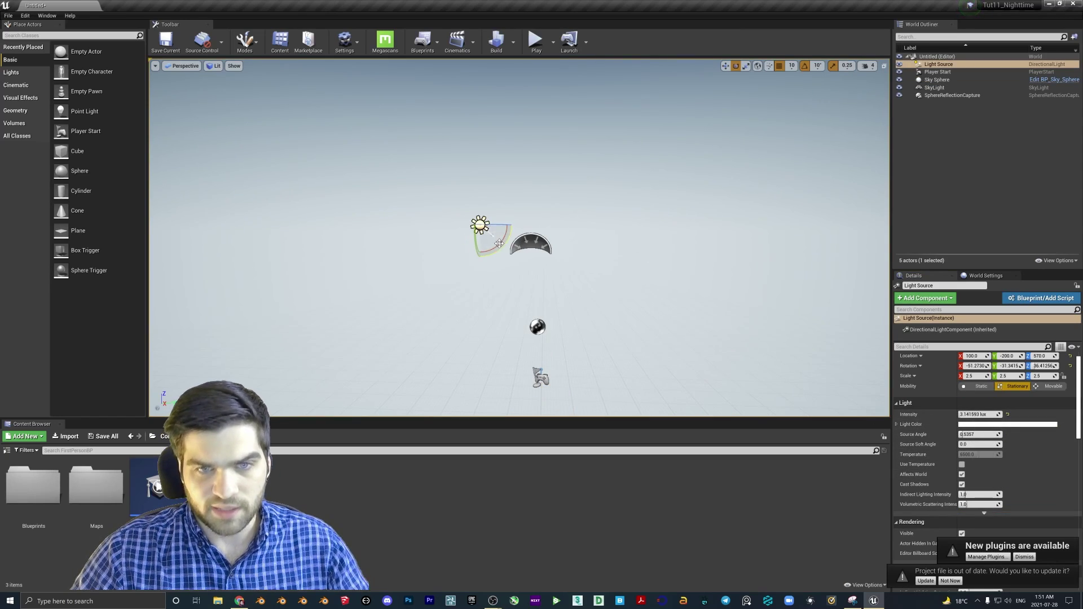
drag(498, 237, 453, 260)
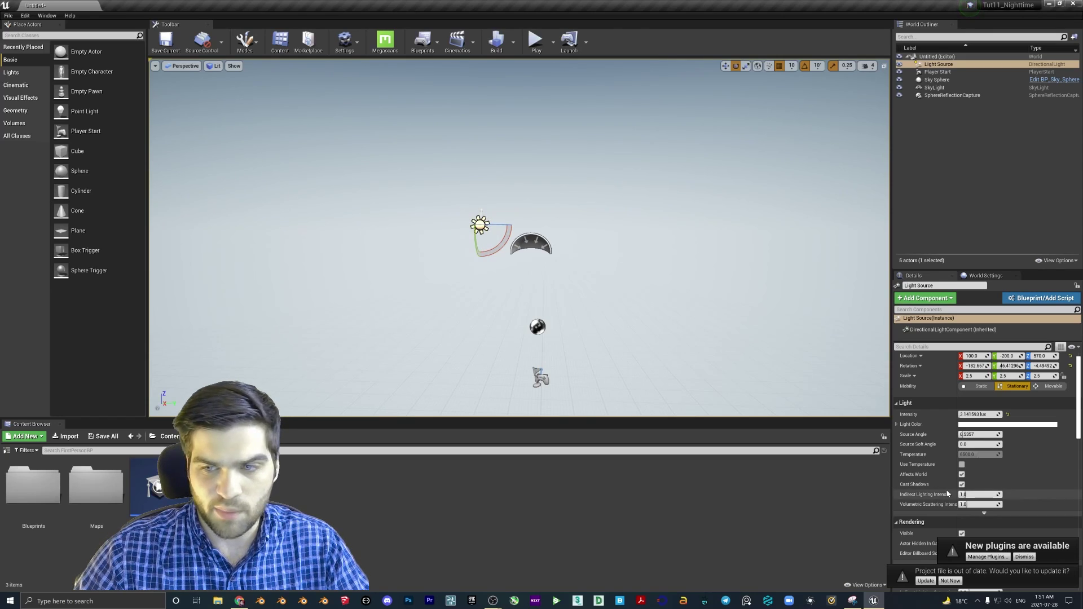
click(592, 200)
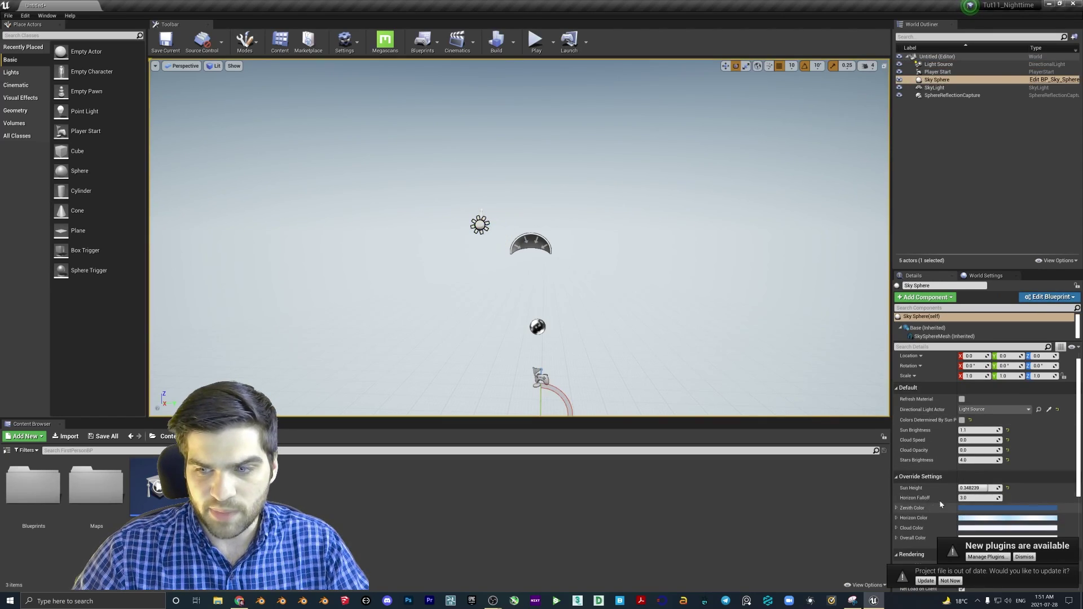
Set the Sky Sphere's Sun Height to -0.5157 and look up at the stars.
click(978, 489)
key(BackSpace)
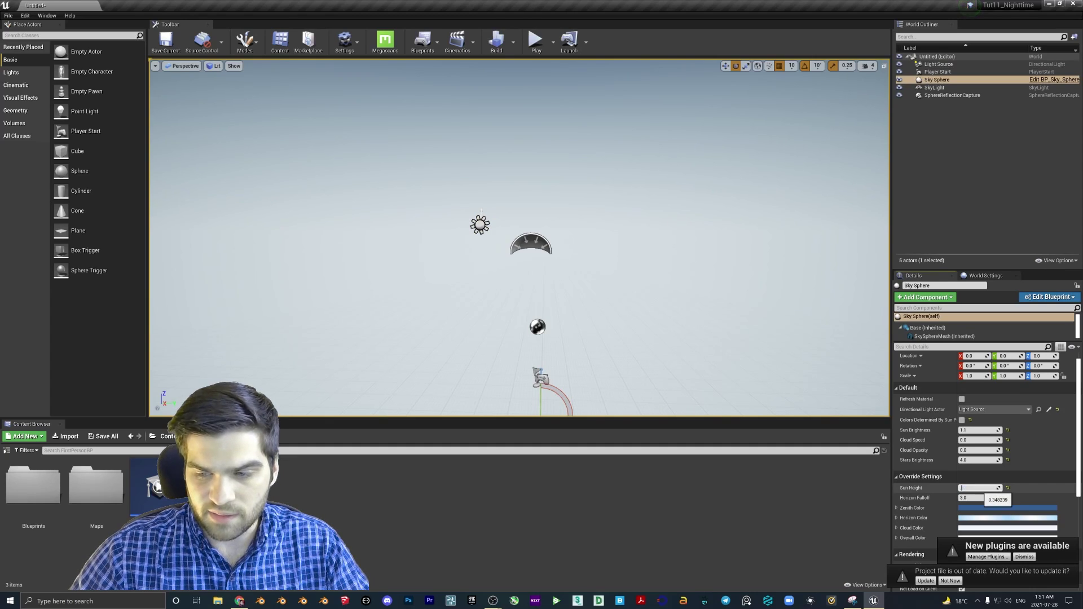
text(-0.5157)
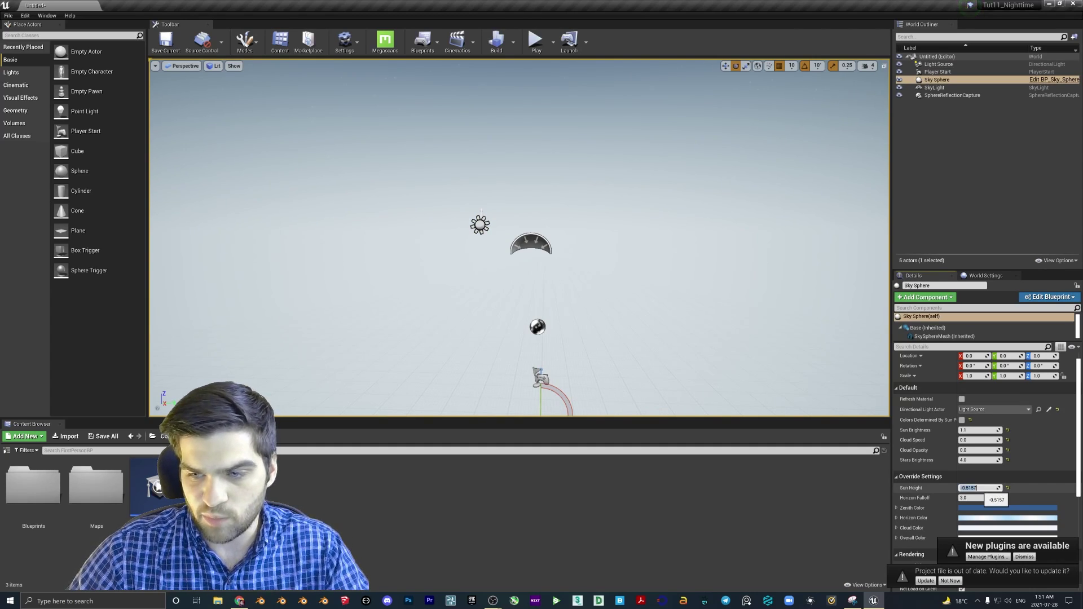
key(Return)
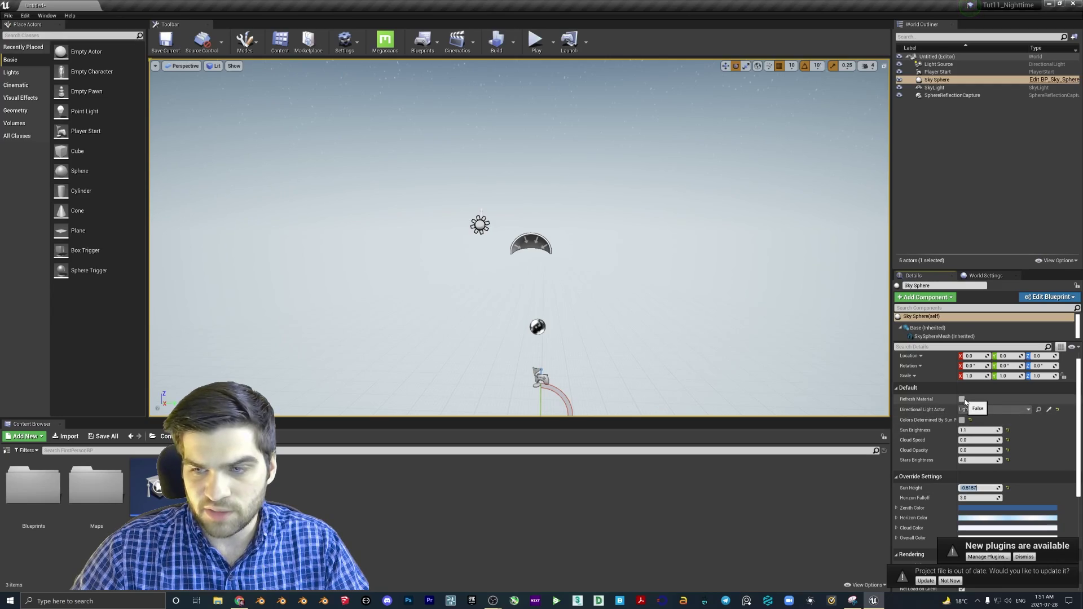
click(968, 488)
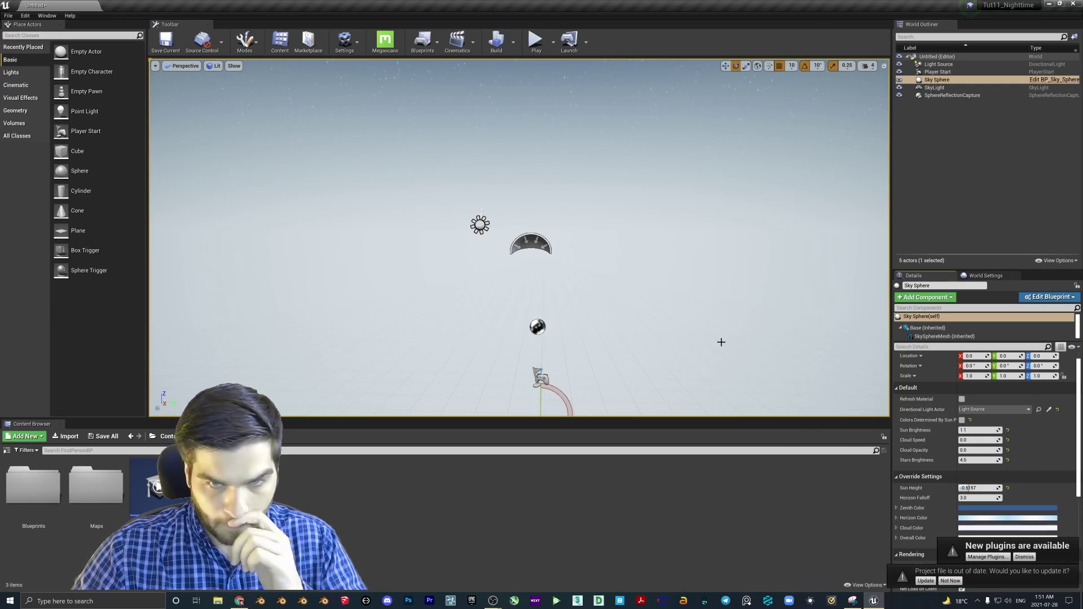
right_drag(620, 220, 576, 228)
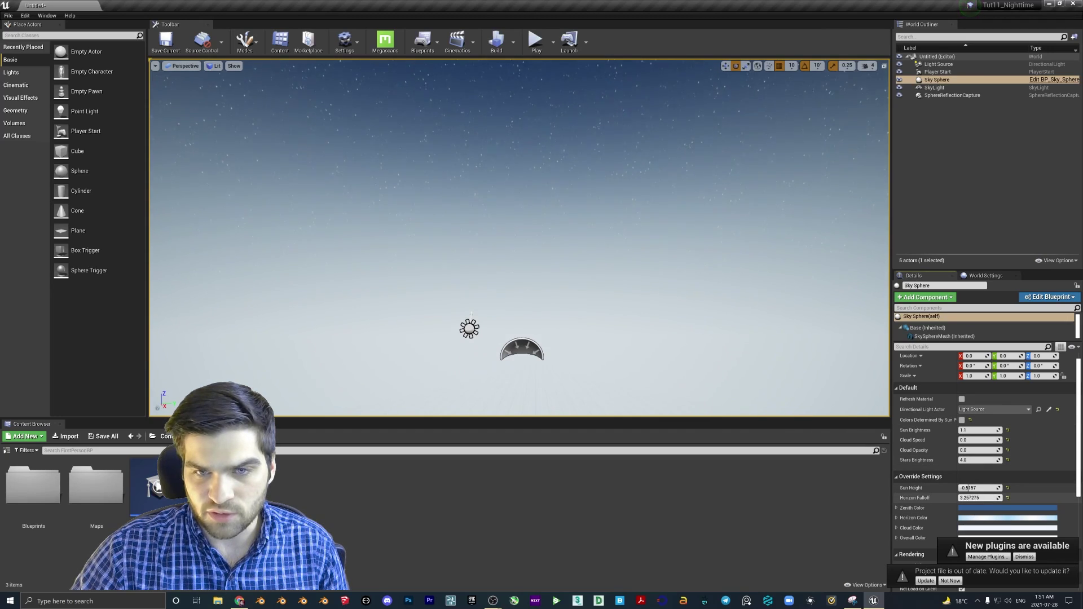
Drag the Horizon Falloff upward, then enter exactly 21.
drag(979, 498, 1069, 498)
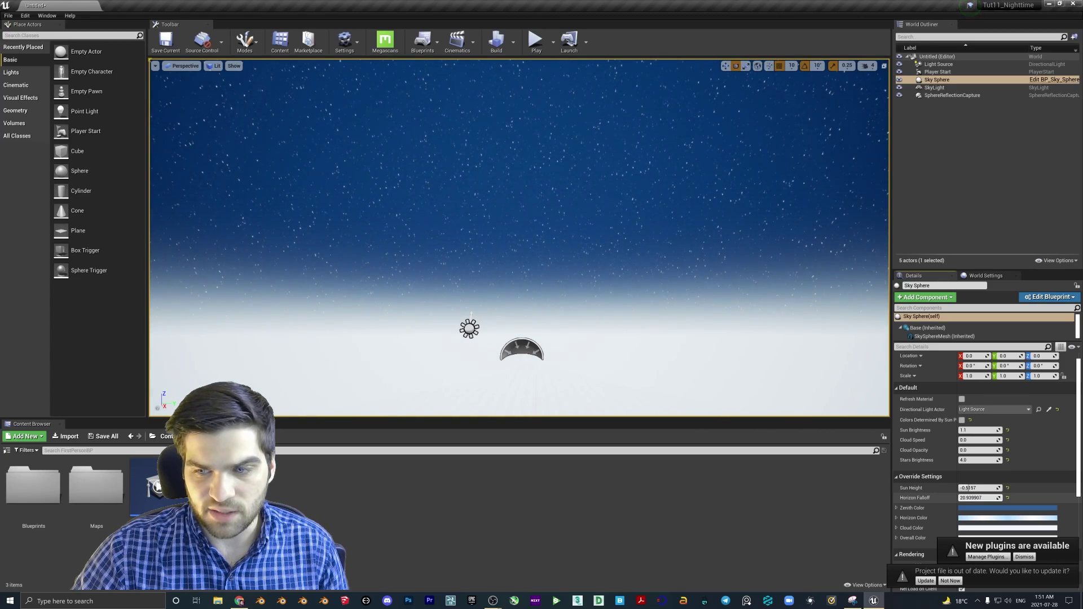
click(970, 498)
text(21)
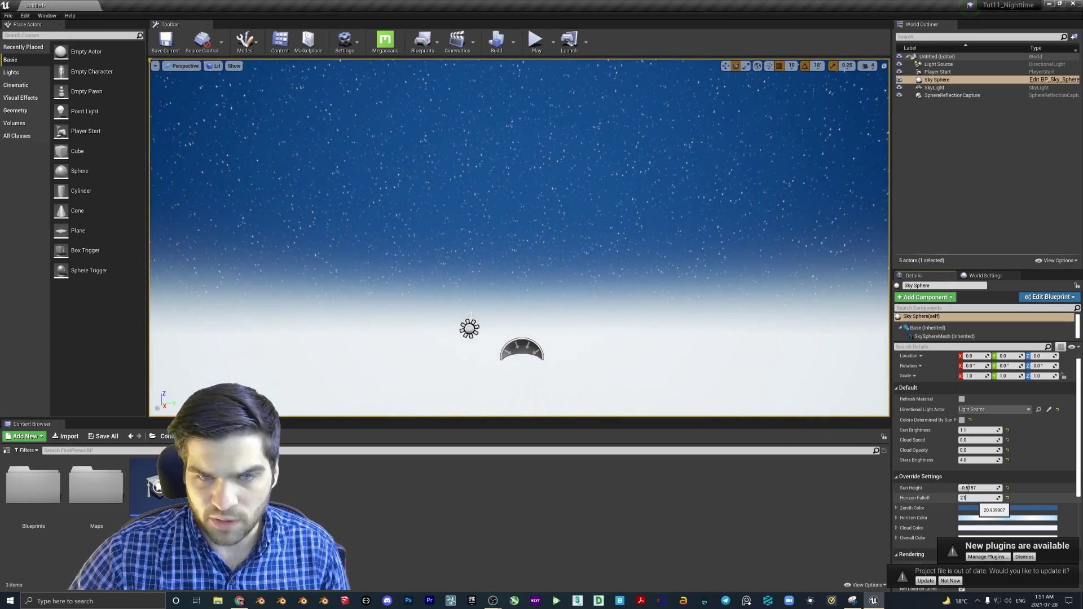
key(Return)
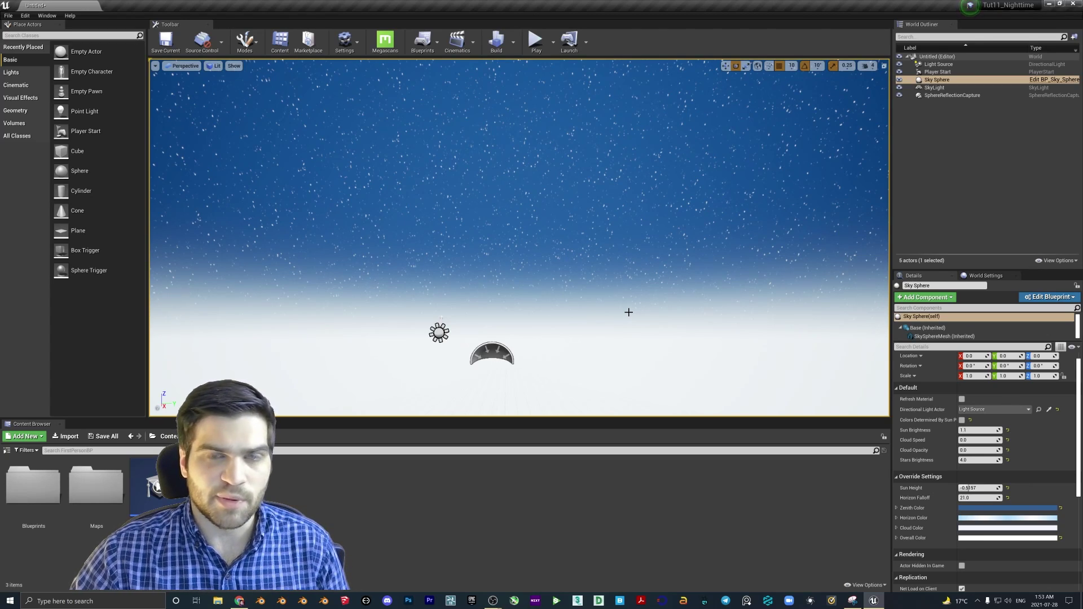
Lower the Zenith Color's value, then drag the Horizon Color down to near-black.
click(968, 509)
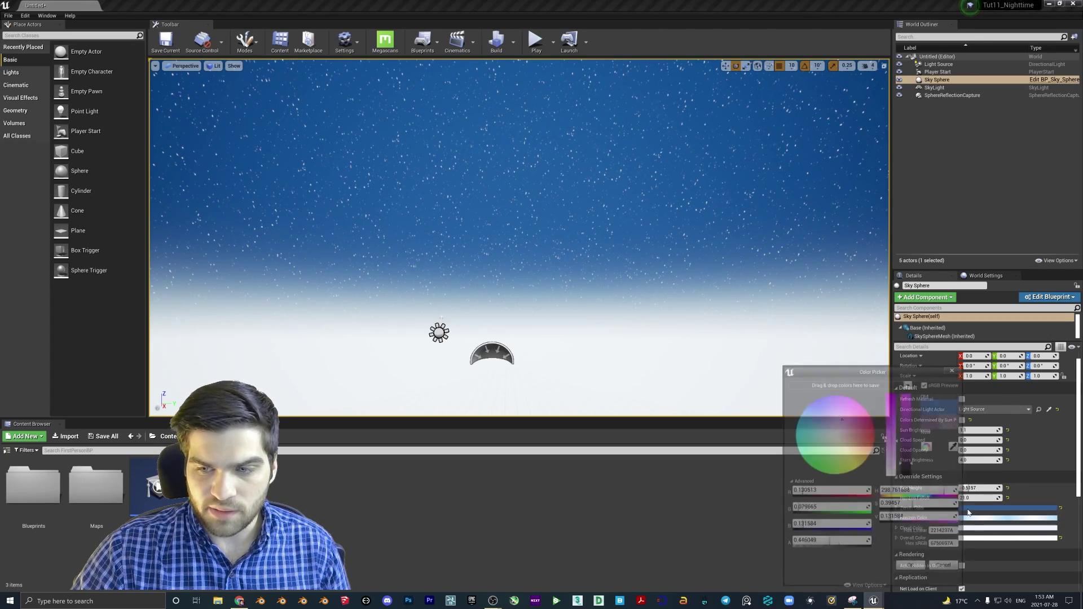
drag(910, 467, 911, 477)
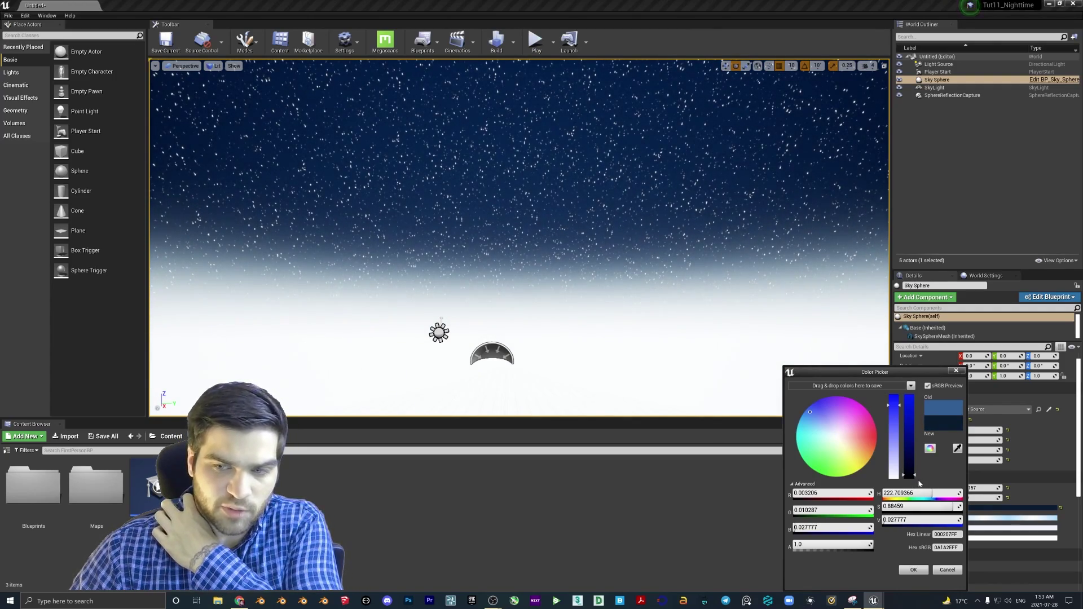
click(912, 571)
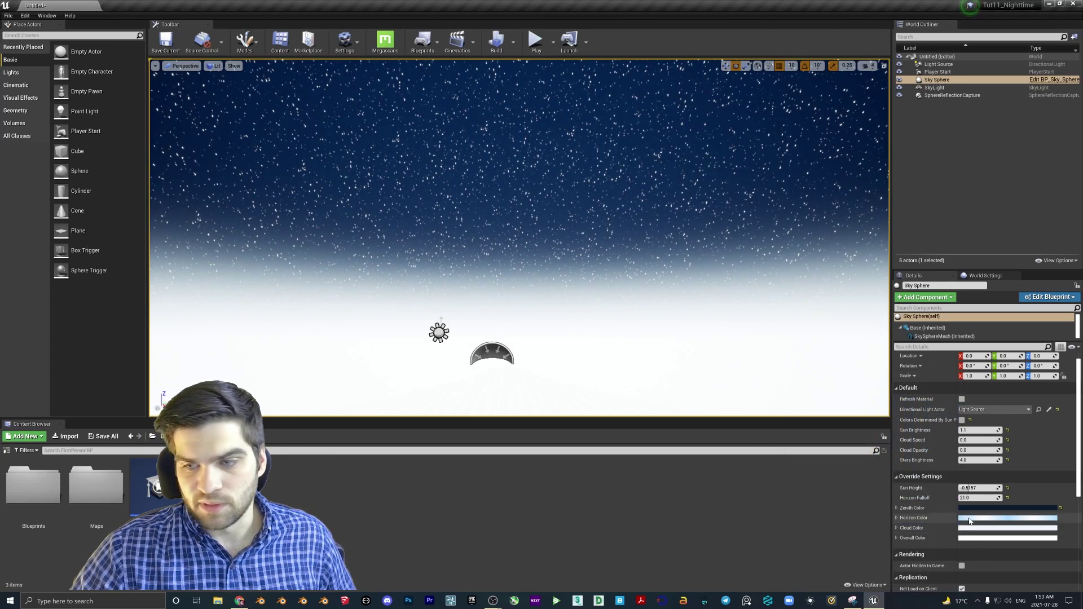
click(968, 519)
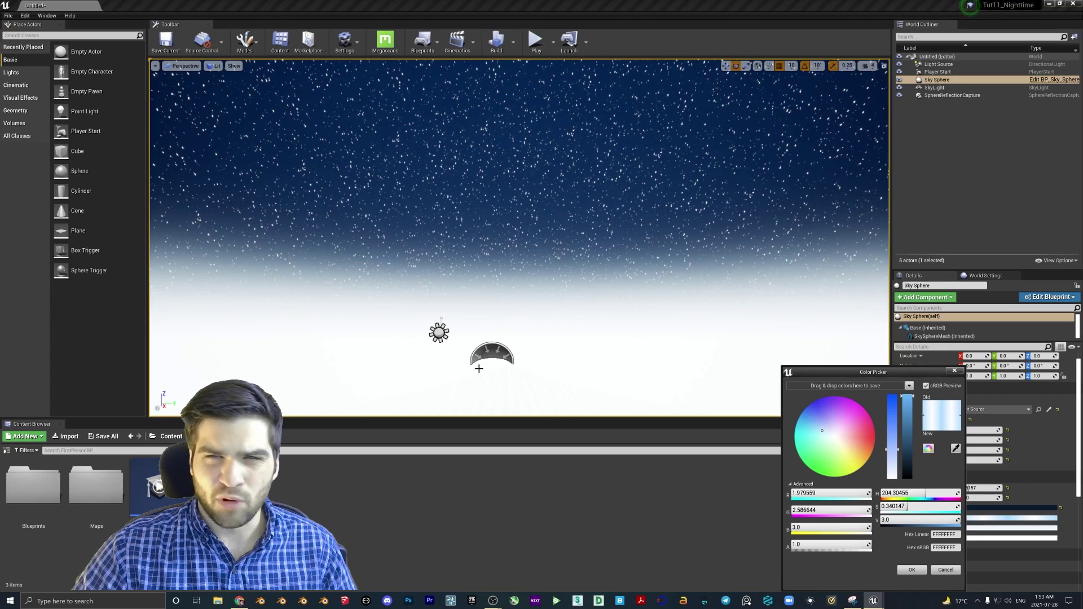
drag(910, 418, 913, 477)
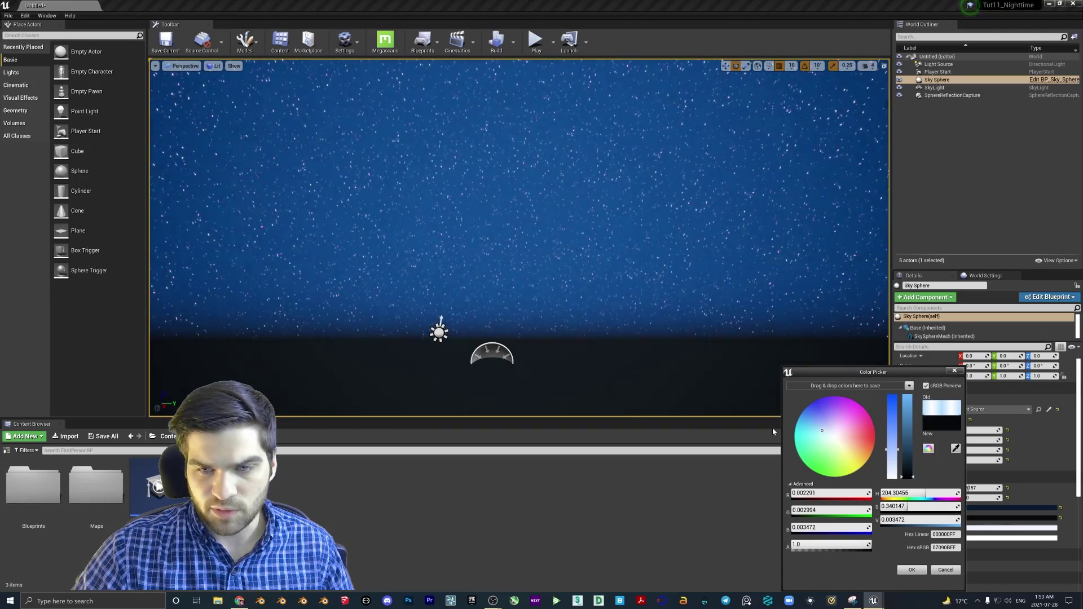
Accept the dark horizon colour; try darkening another sky colour, then restore it.
click(911, 569)
click(1003, 541)
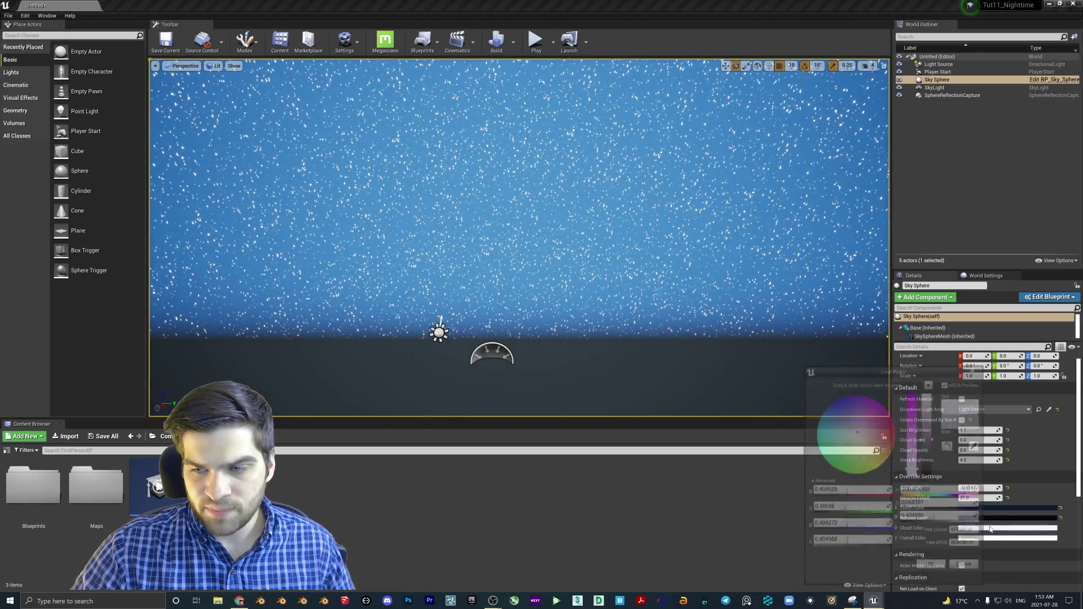
drag(930, 420, 932, 467)
drag(934, 470, 932, 410)
click(934, 570)
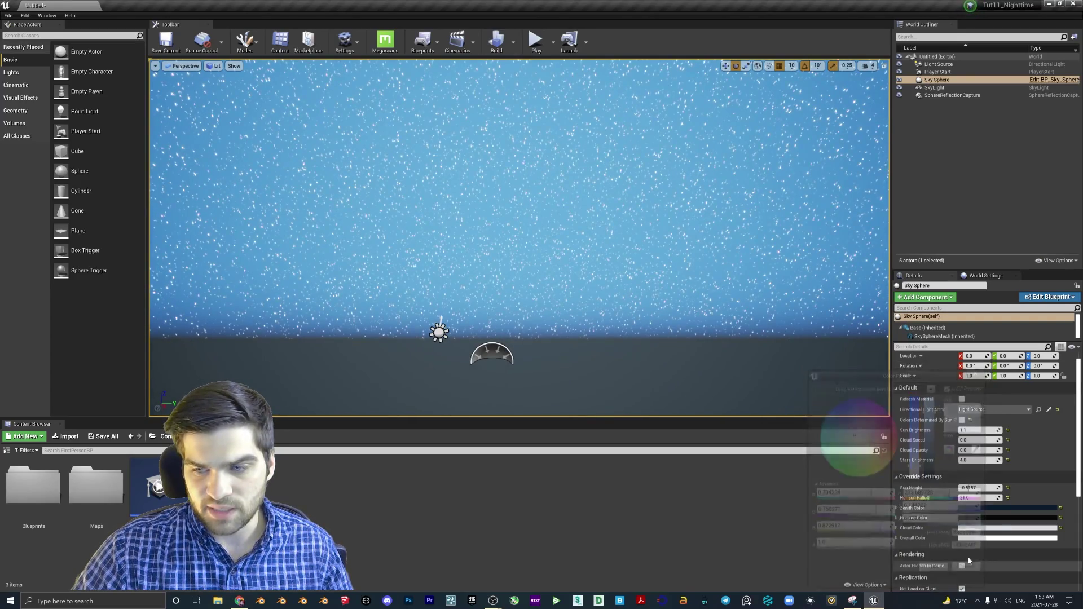
Darken the Sky Sphere's Overall Color to near-black.
click(997, 539)
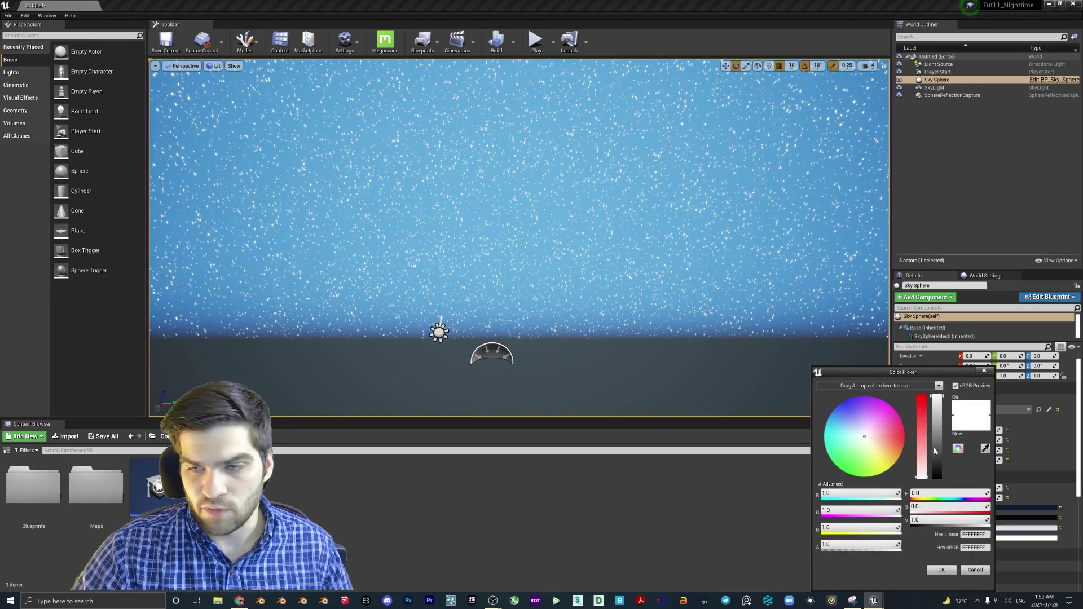
drag(937, 434, 941, 476)
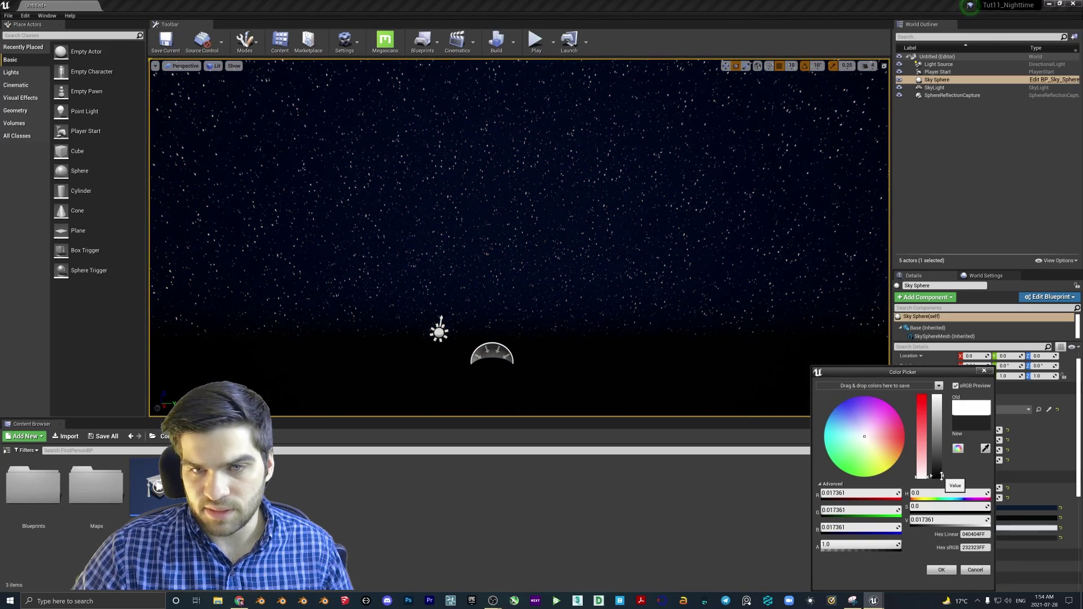
click(942, 570)
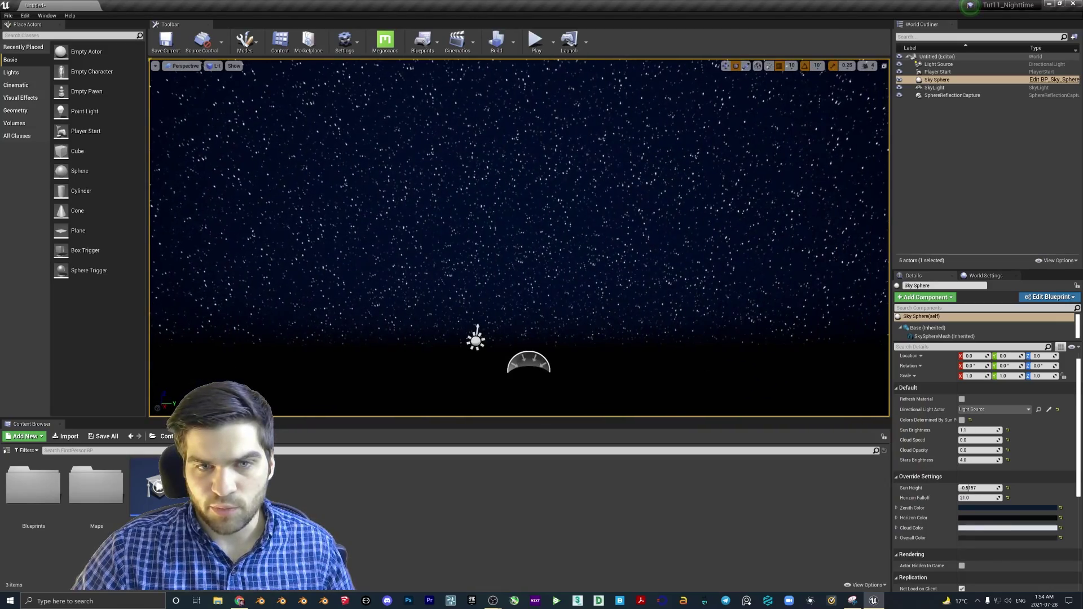
Slightly lower the Zenith Color's value for a deeper navy.
click(992, 508)
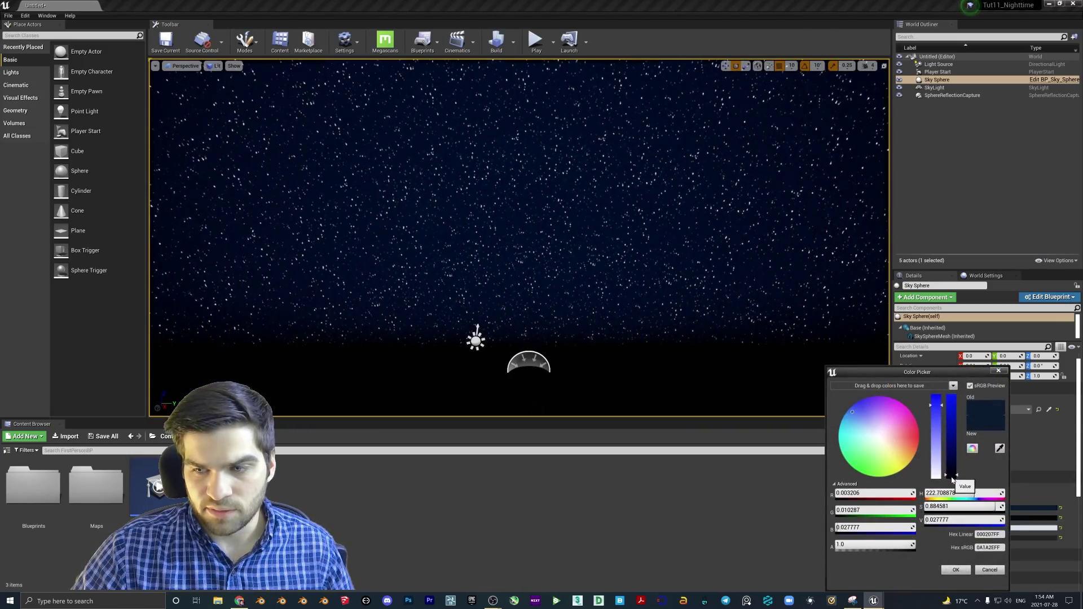
mouse_move(952, 479)
mouse_down()
mouse_move(961, 465)
mouse_move(961, 479)
mouse_up()
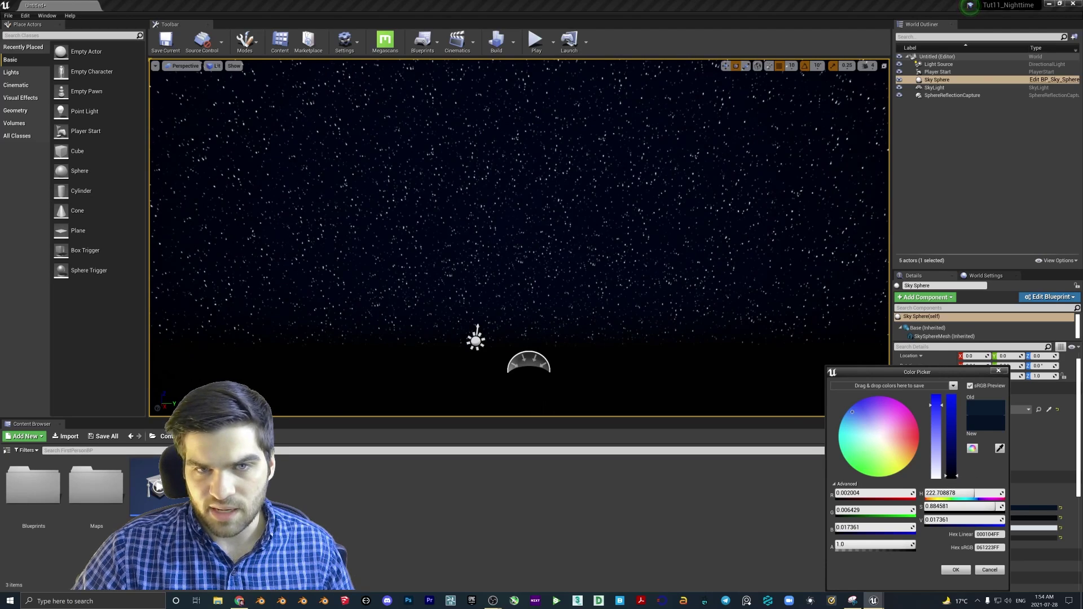
right_drag(508, 254, 507, 226)
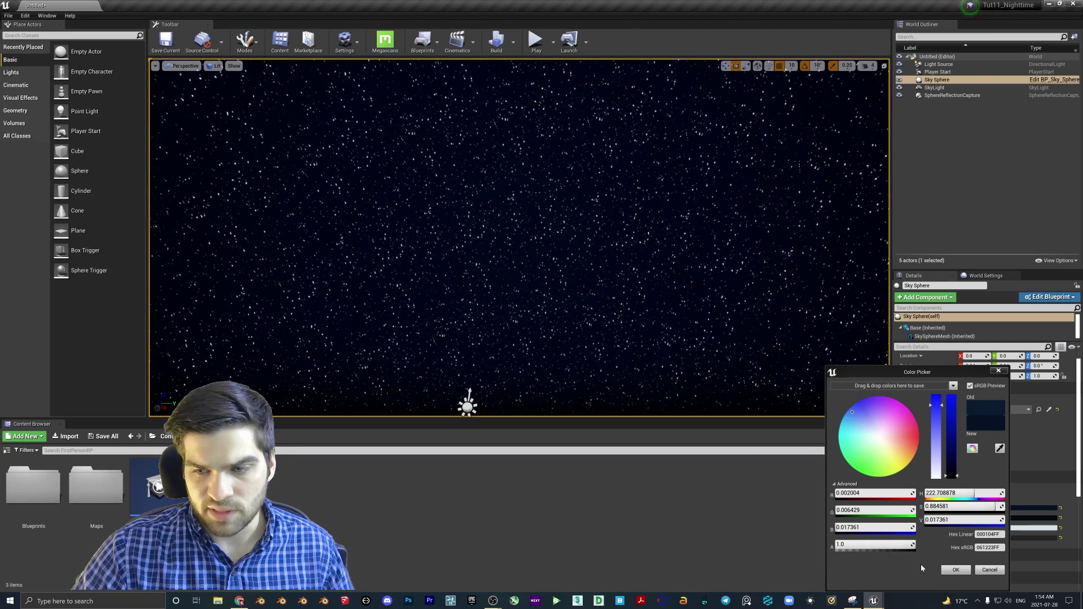
click(956, 570)
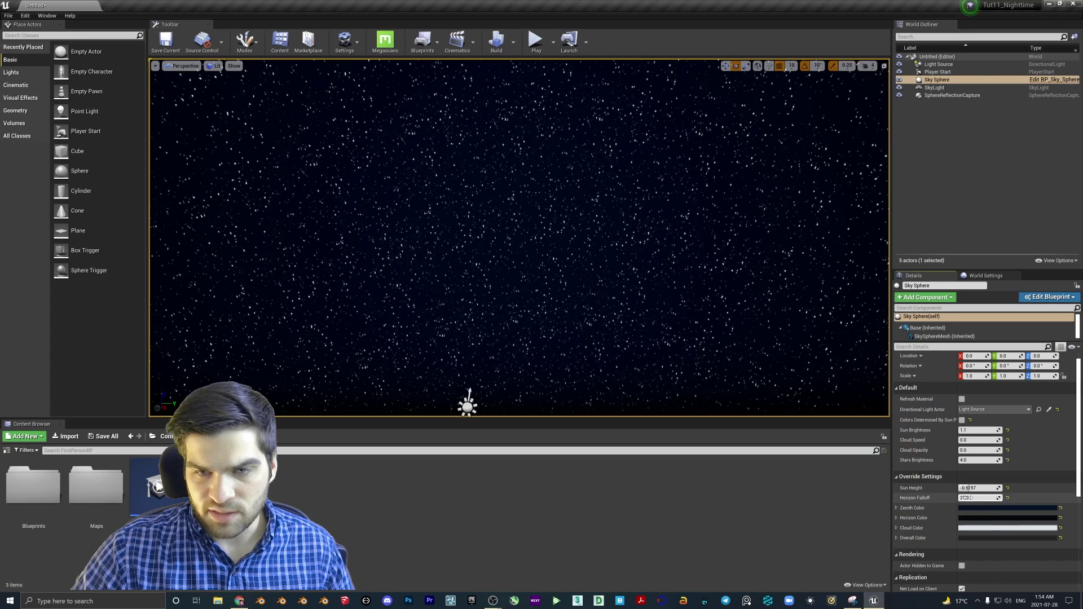
Drag Horizon Falloff down to about 2.64, orbiting to check the sky.
drag(979, 497, 959, 497)
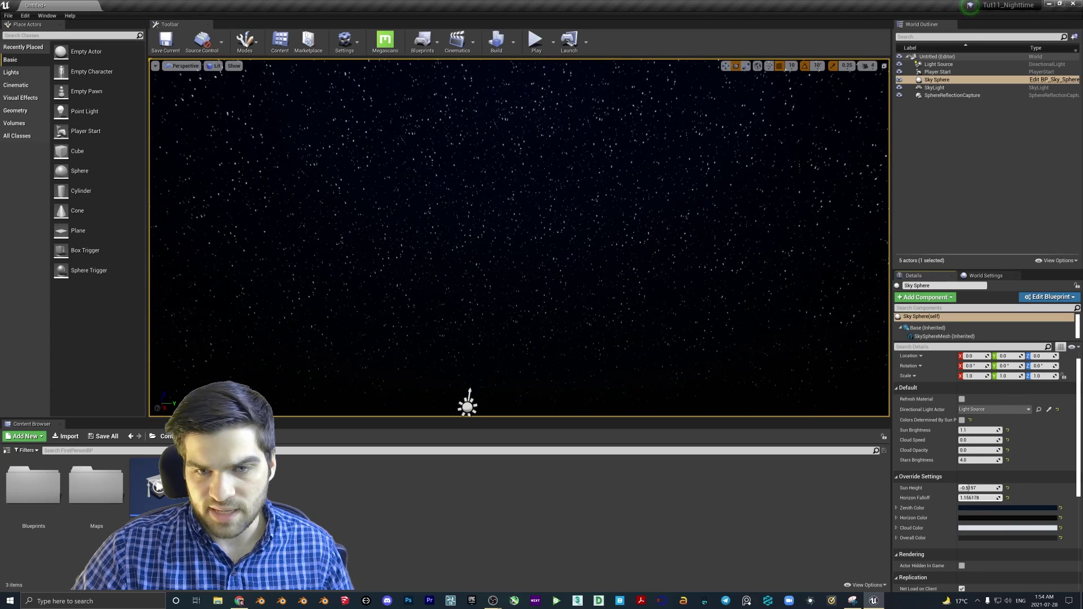
right_drag(519, 237, 542, 215)
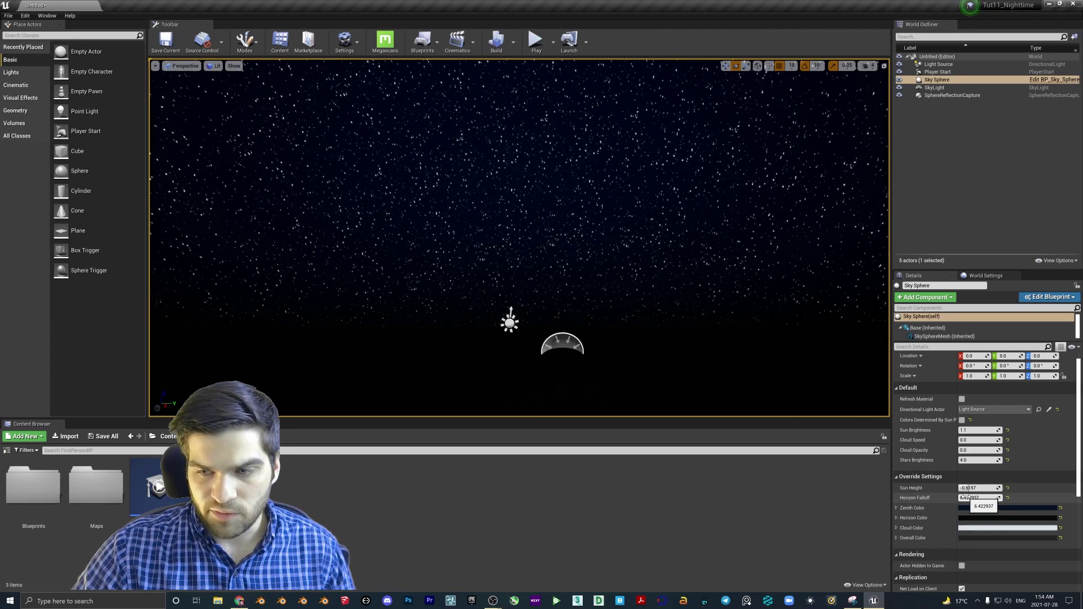
drag(966, 497, 908, 498)
right_drag(759, 351, 742, 332)
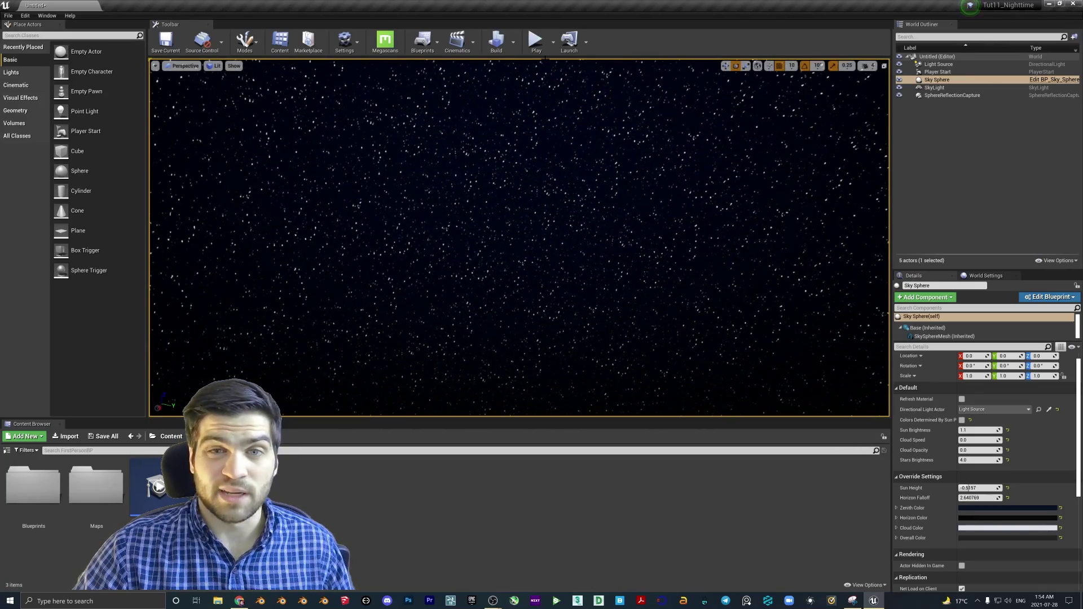
right_drag(544, 59, 500, 153)
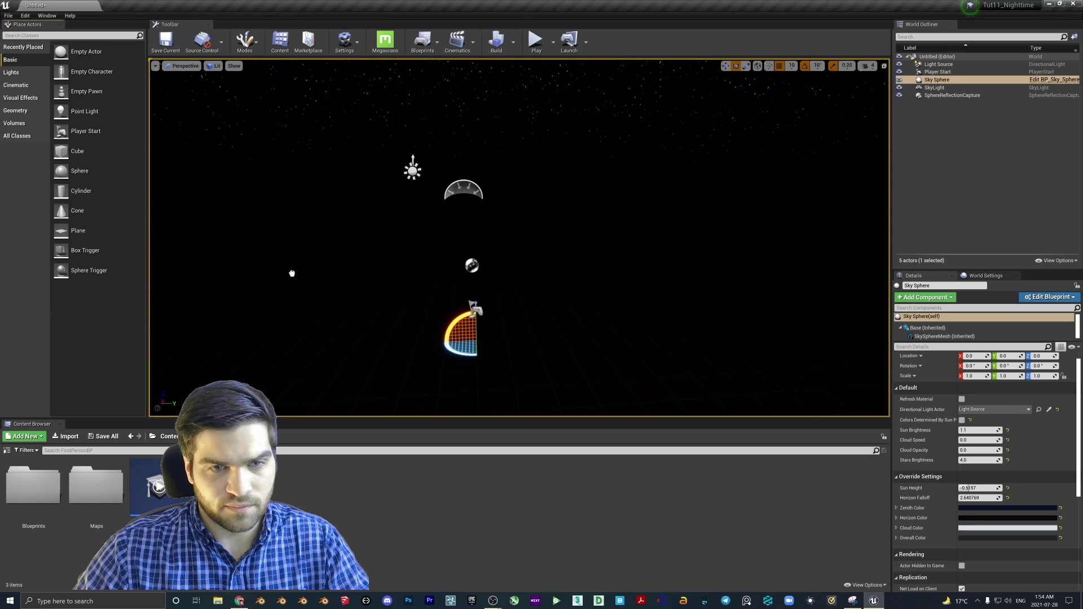
Place a Plane in the level, scale it to 5, and lower it to Z 180.
drag(292, 273, 538, 339)
key(r)
key(w)
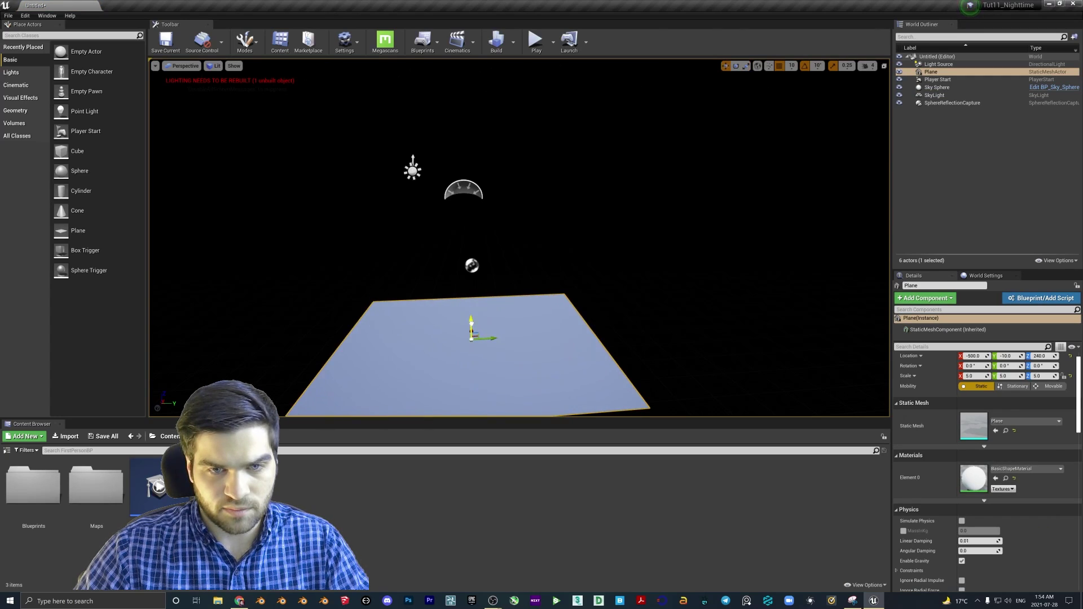
drag(471, 325, 472, 351)
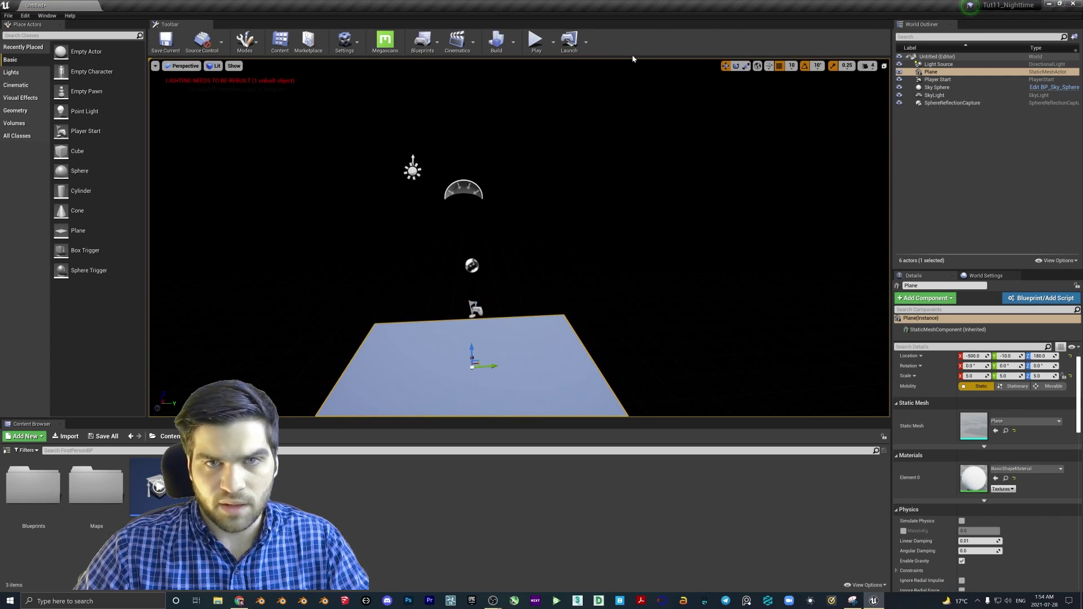
click(553, 42)
Test-play the level in a new editor window, then stop and frame the Player Start.
click(598, 85)
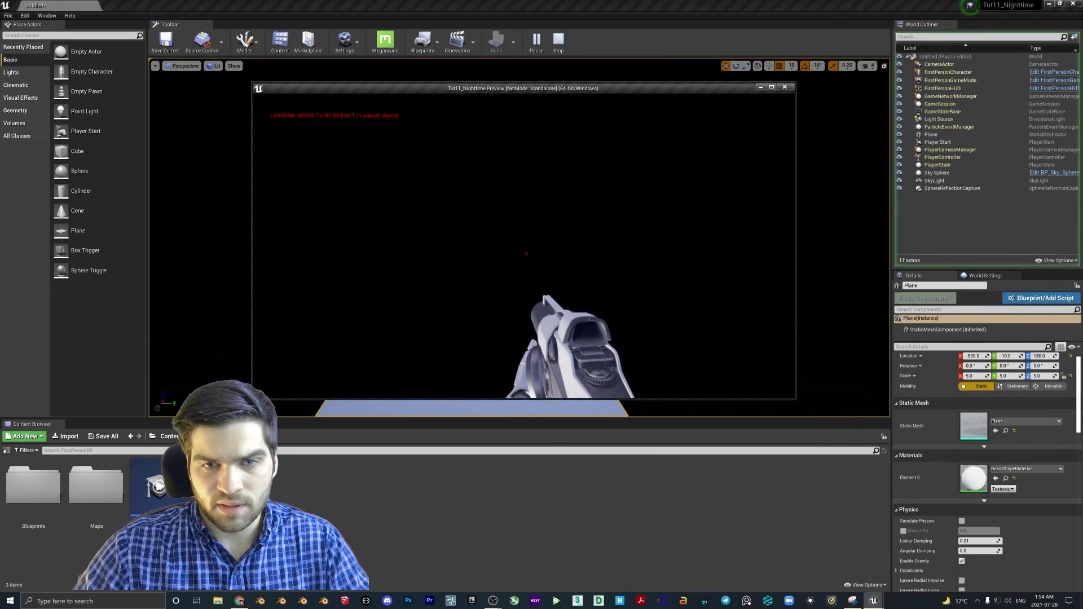
key(Escape)
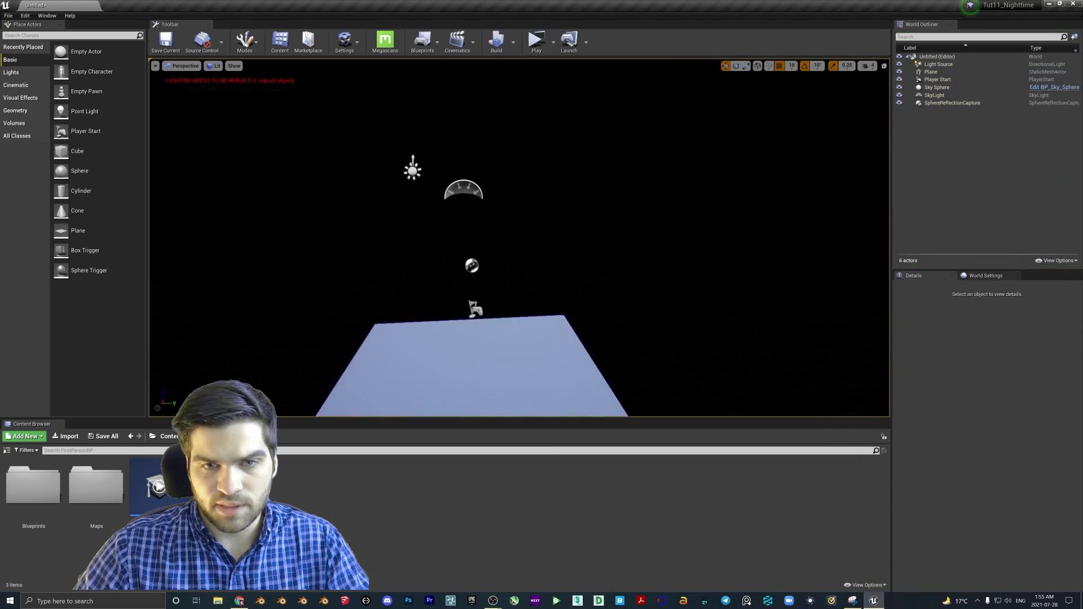
click(476, 311)
key(f)
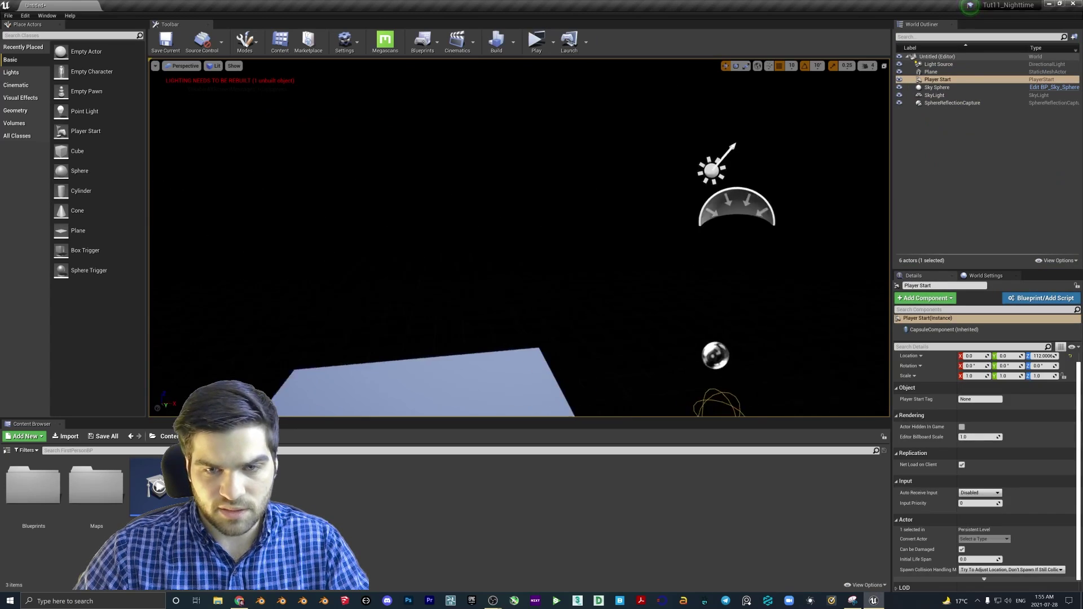
Center the floor plane beneath the Player Start, frame it, and start a playtest.
click(420, 339)
drag(429, 339, 491, 390)
key(ctrl+z)
key(f)
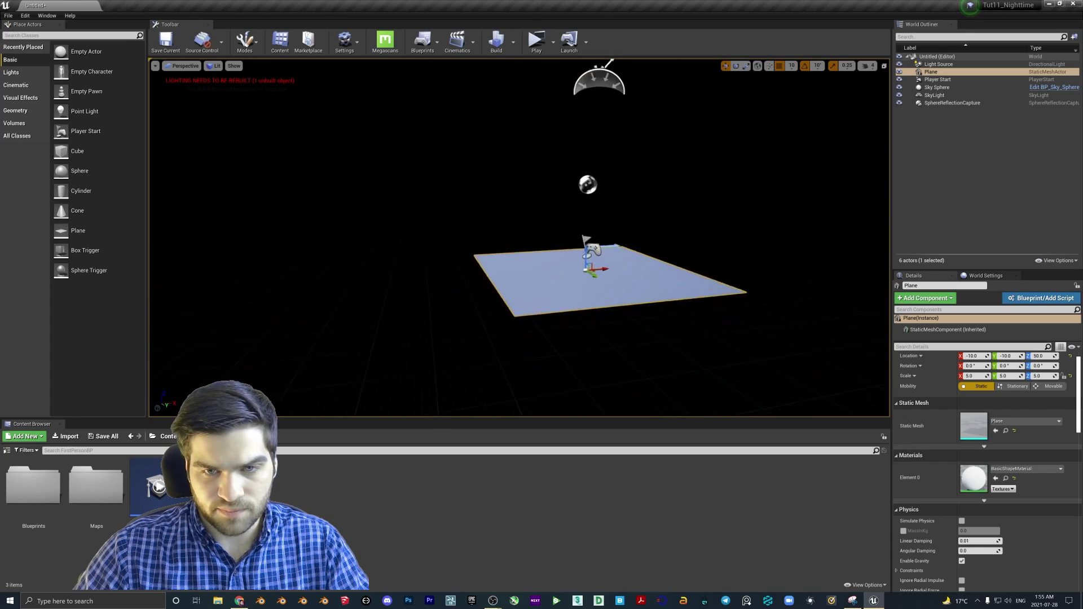
click(538, 46)
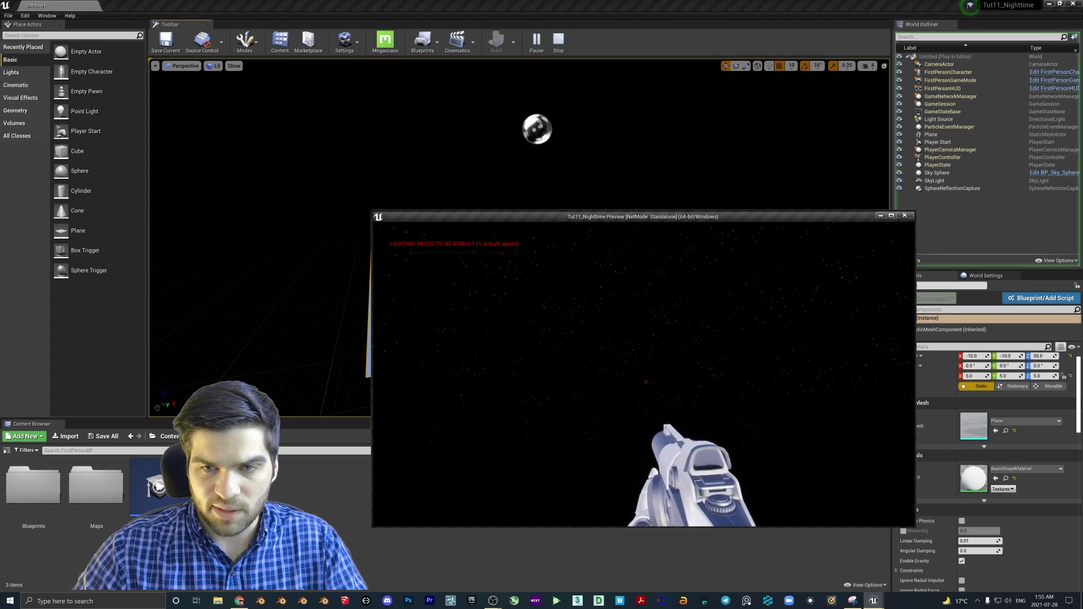
key(Escape)
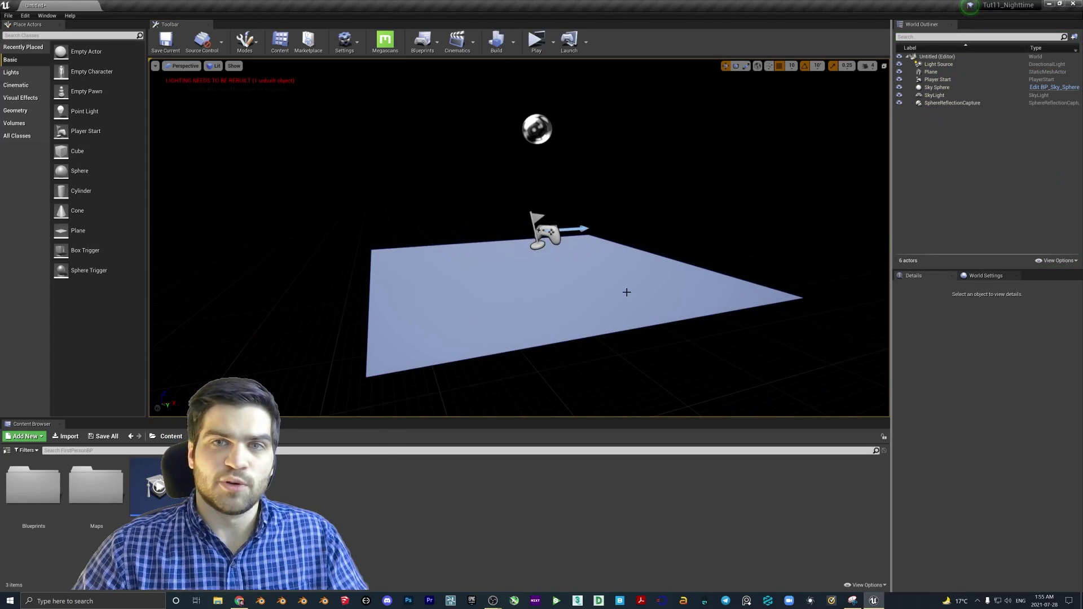